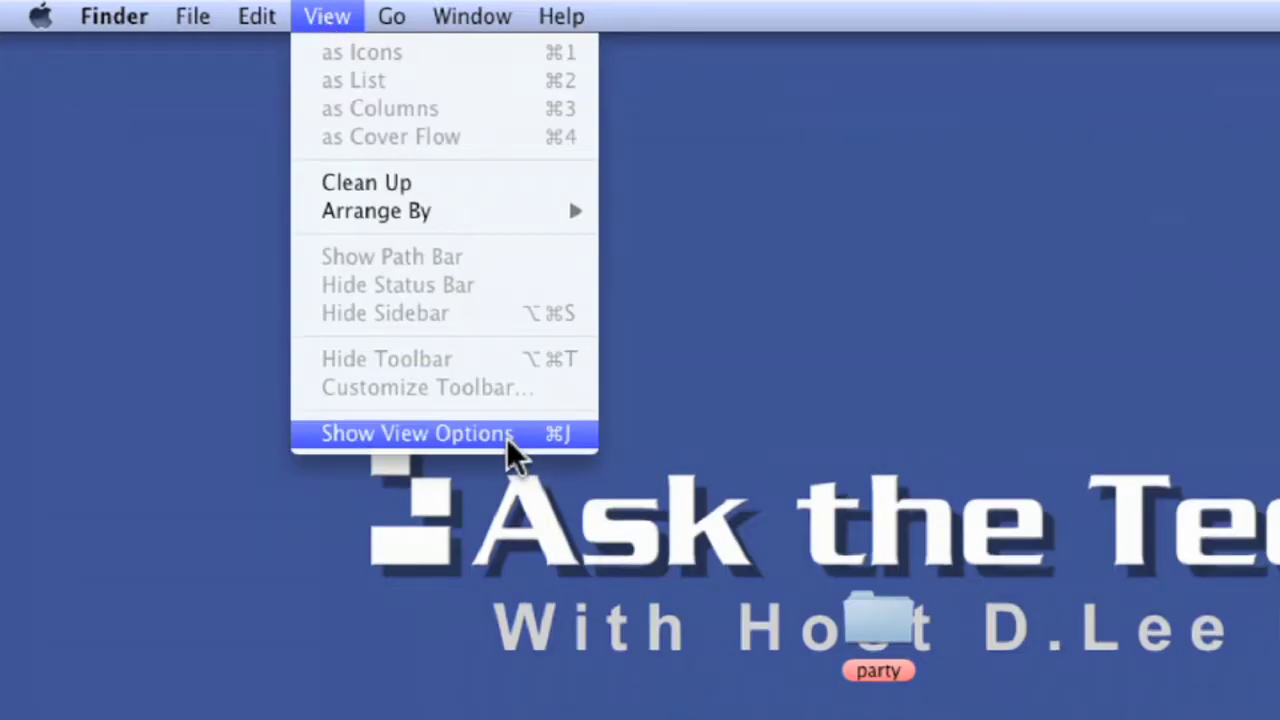
Show the desktop's view options and set its icon labels to the right with text size 14.
click(516, 435)
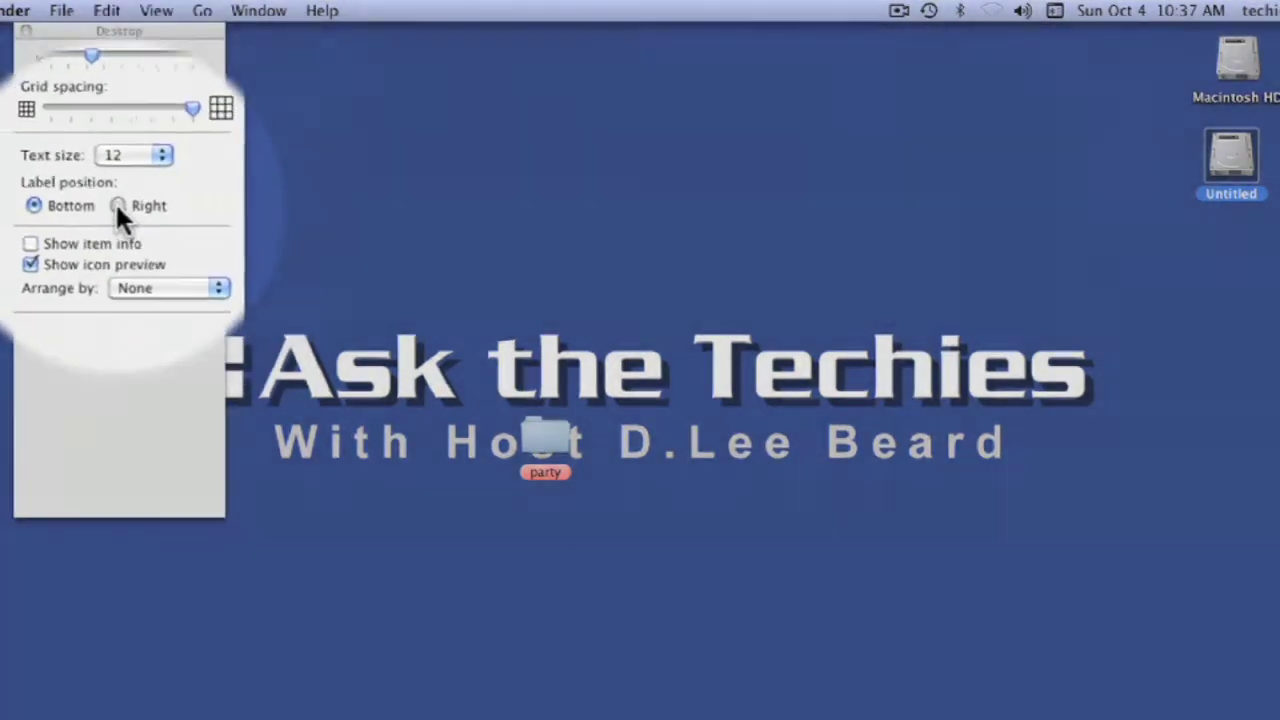
click(127, 206)
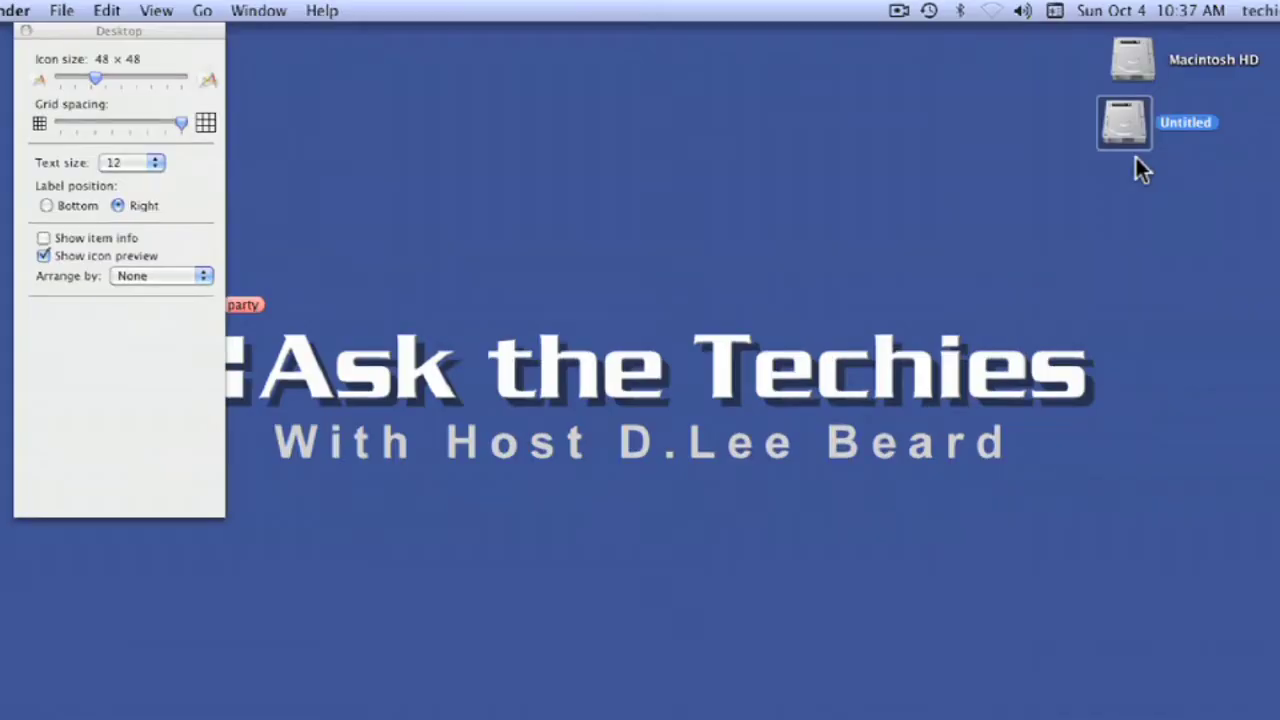
click(148, 160)
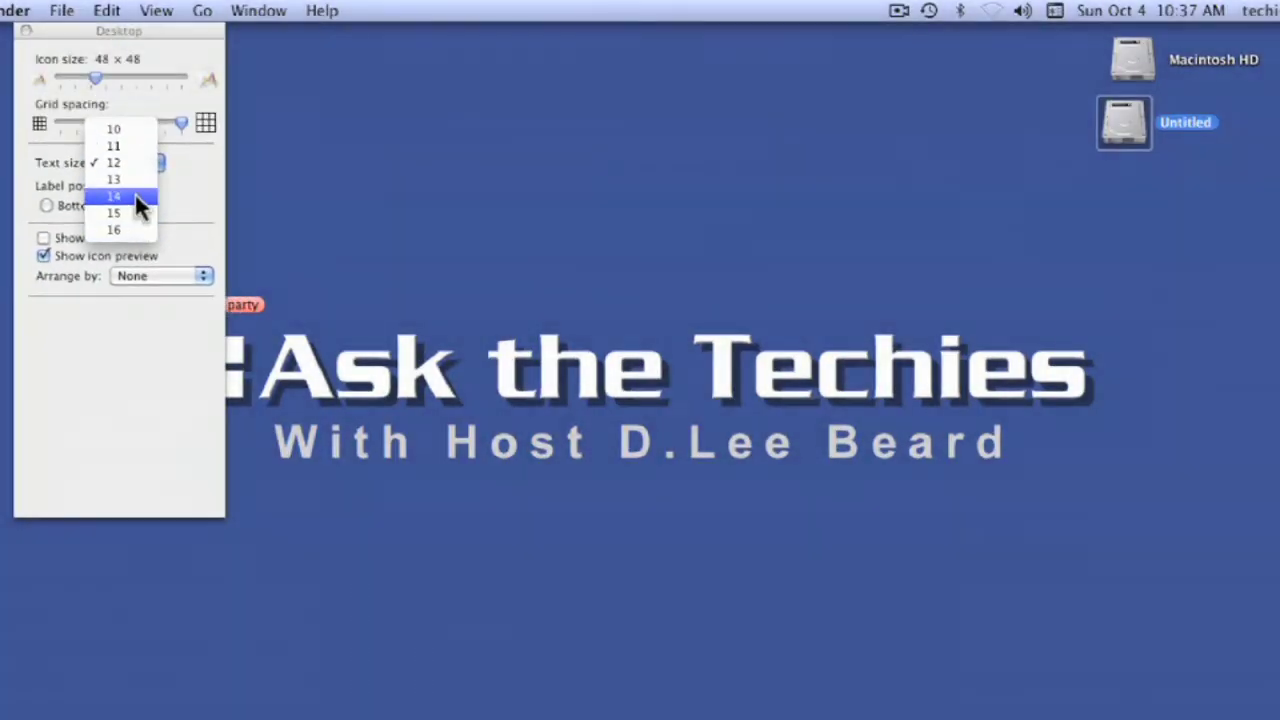
click(135, 197)
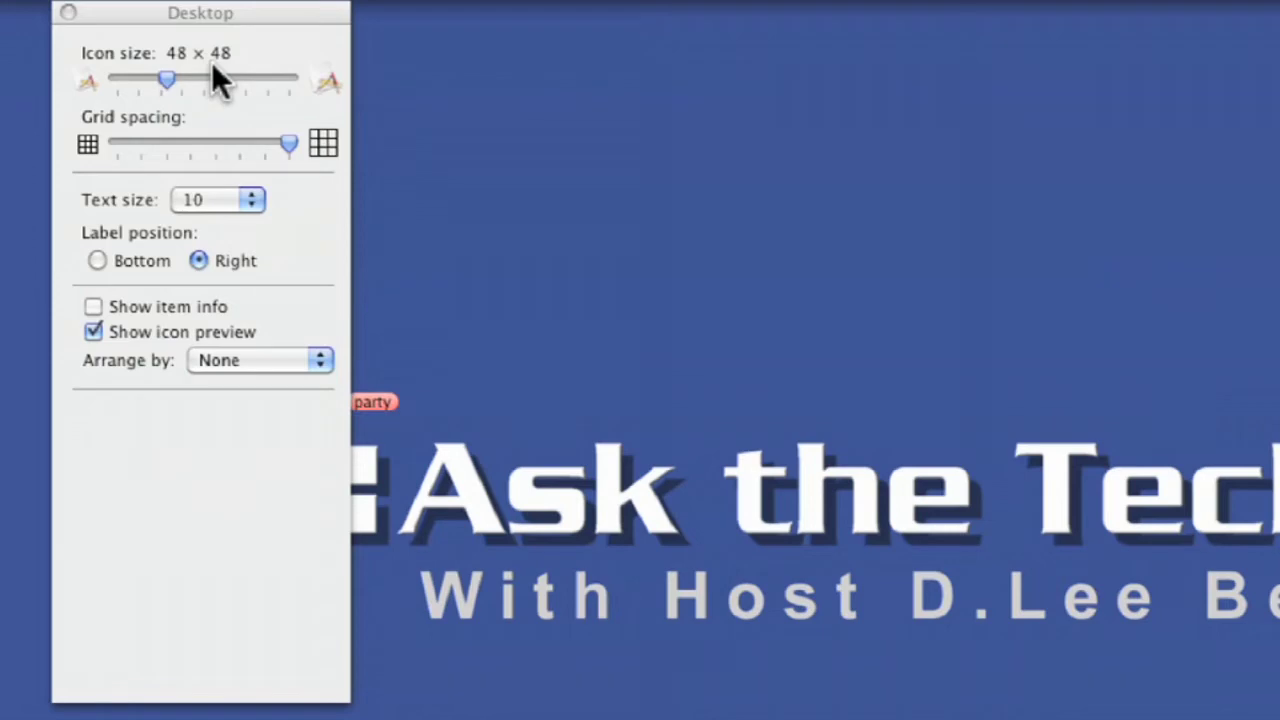
Set the desktop's labels back to the bottom, with text size 14 and icon size 40 × 40.
click(98, 259)
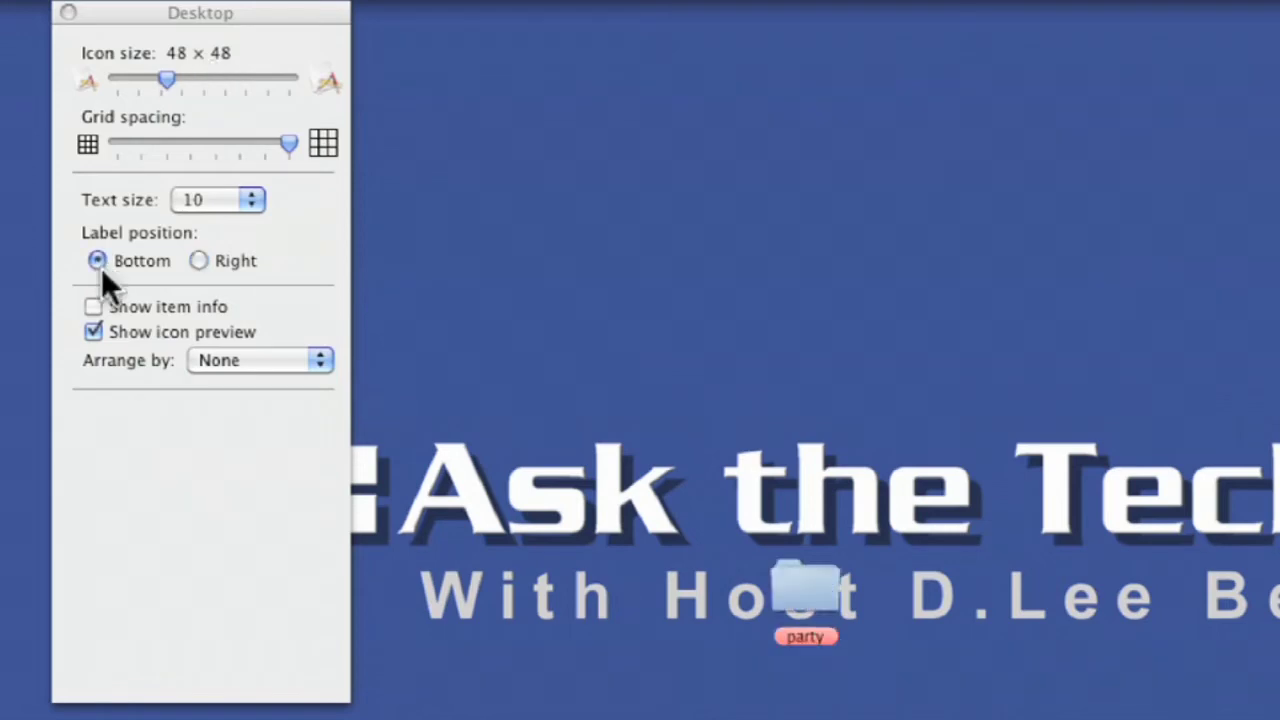
click(250, 200)
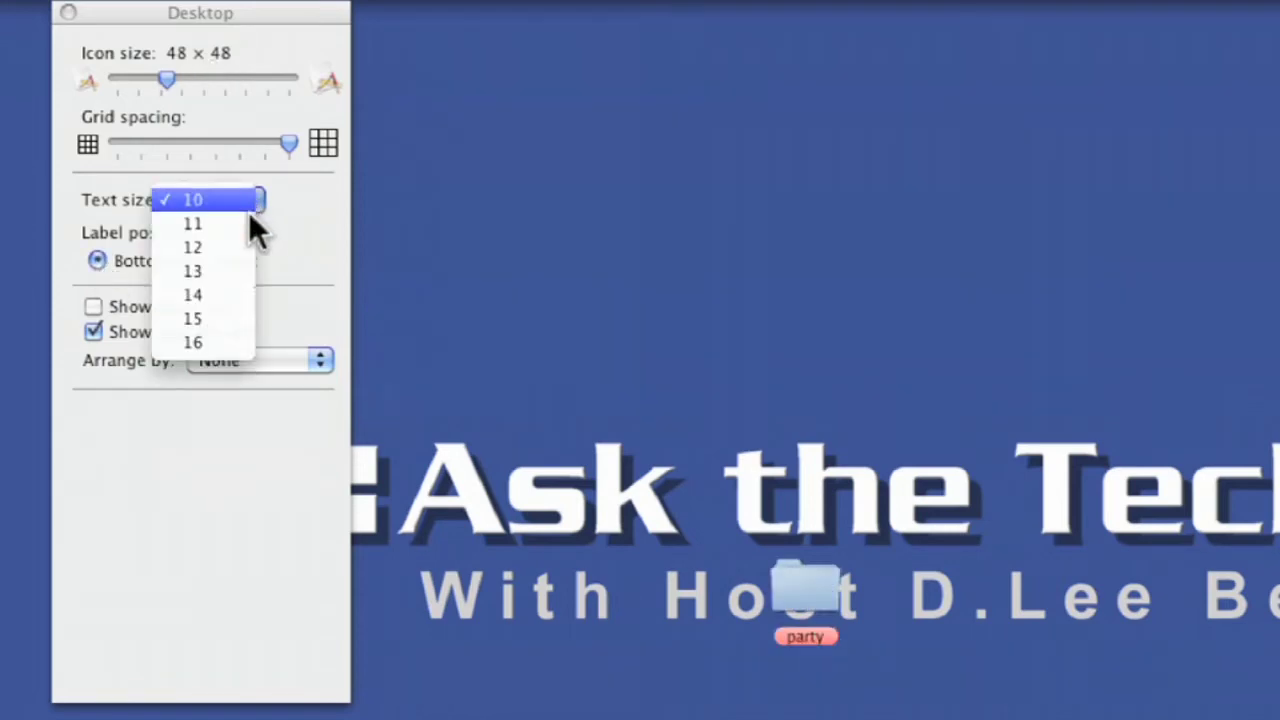
key(Escape)
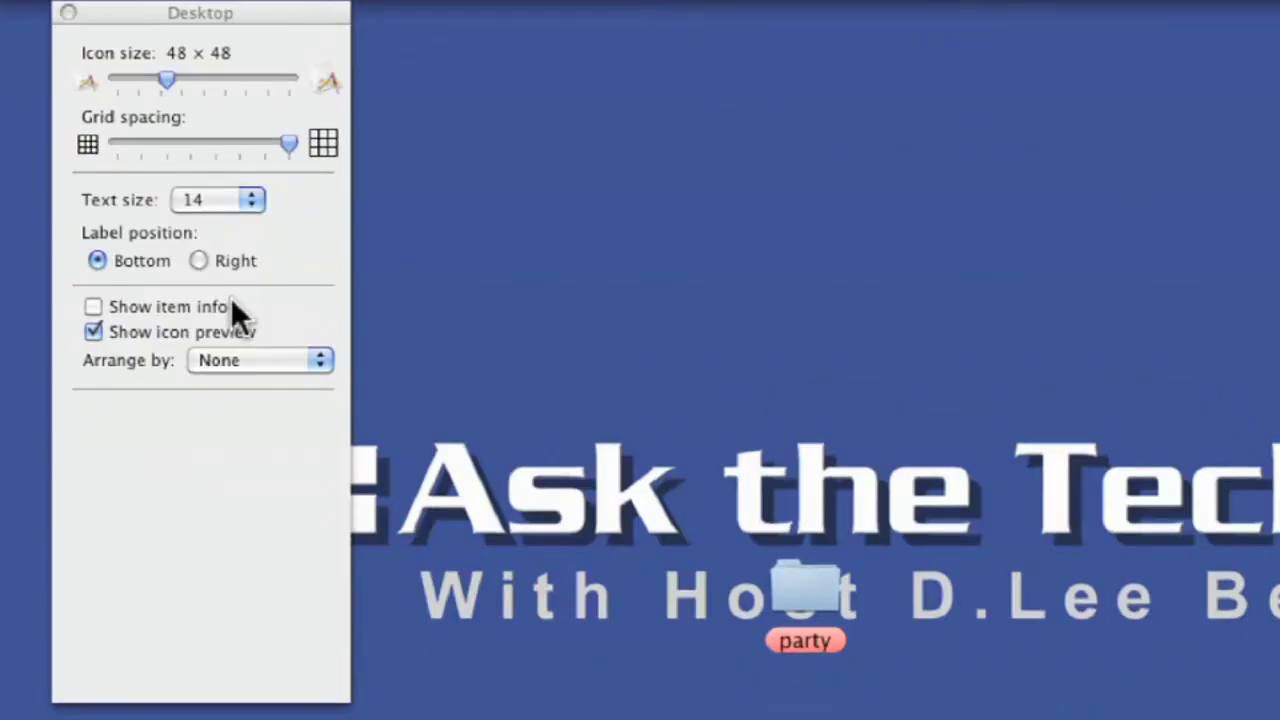
drag(170, 84, 120, 60)
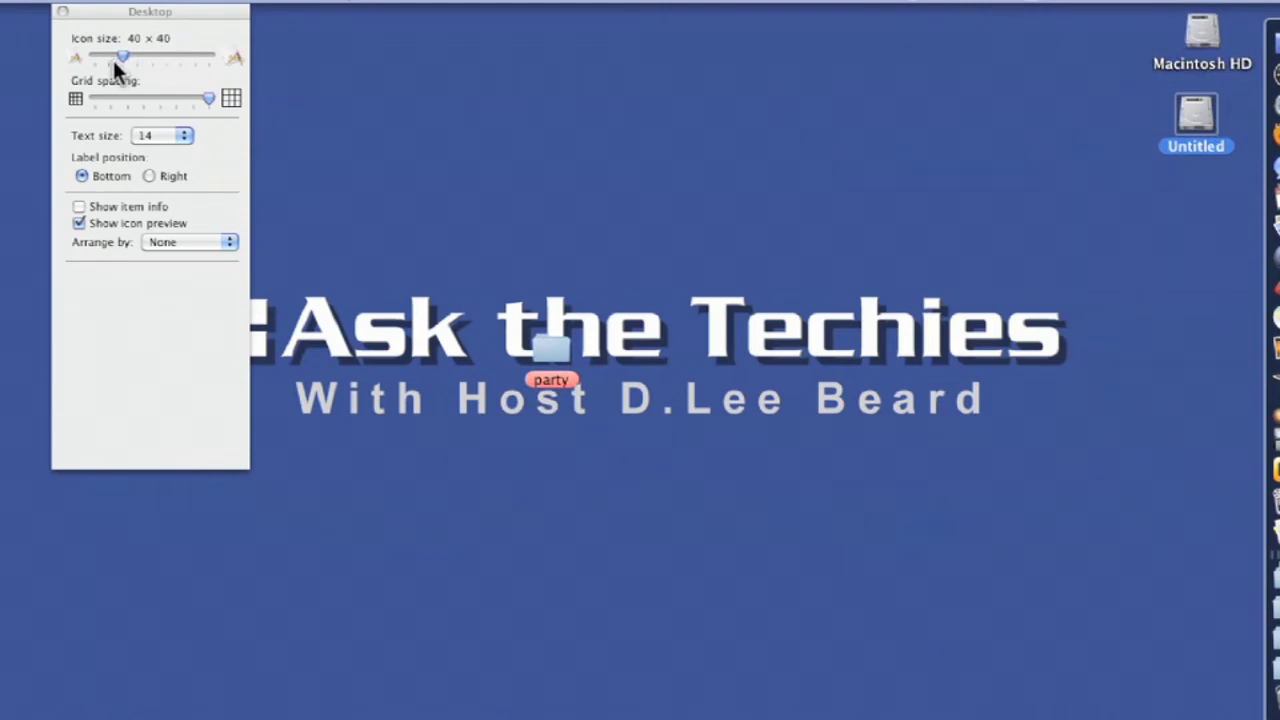
Open the home folder's Pictures folder in an enlarged window and reduce its grid spacing to about the middle.
click(1274, 42)
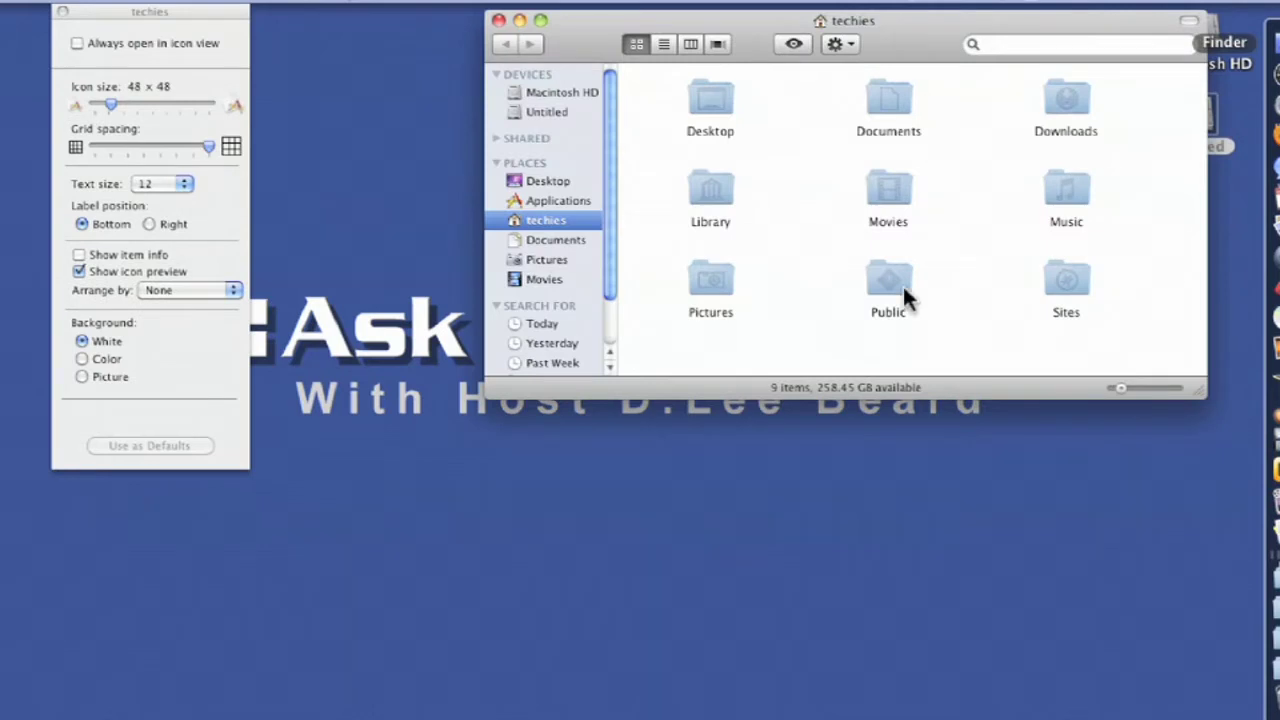
double_click(710, 282)
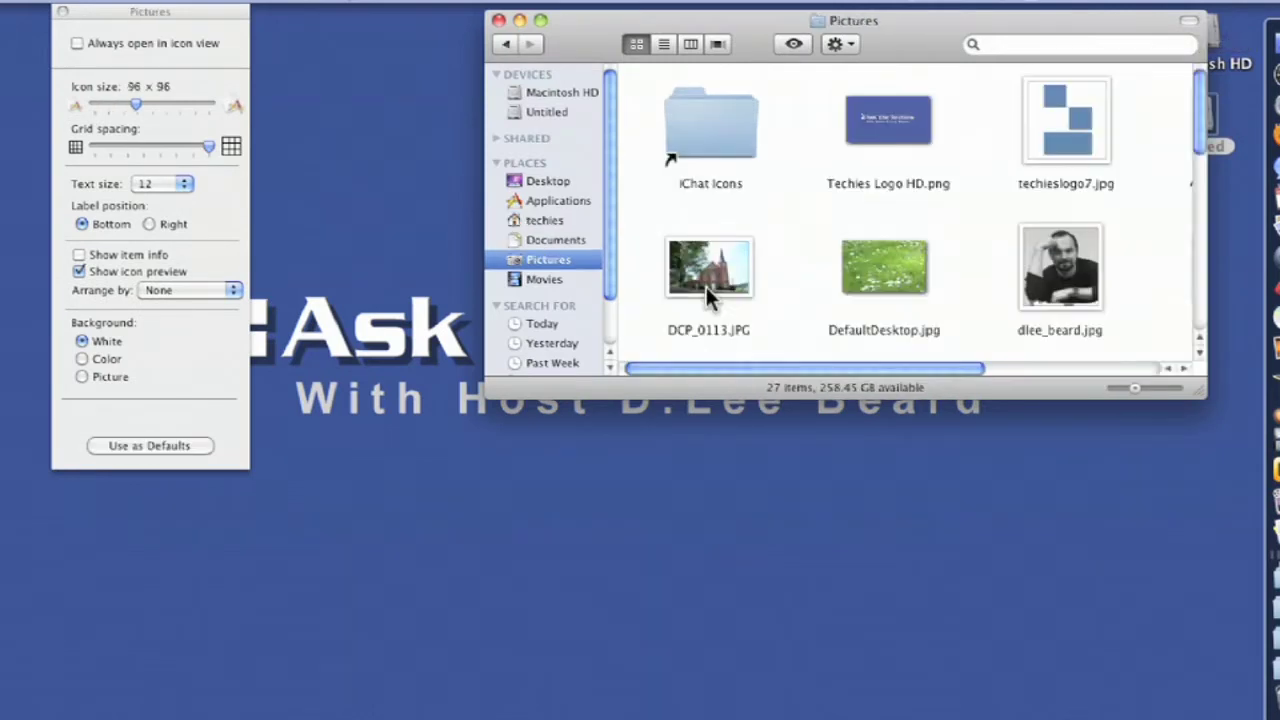
drag(1196, 391, 1243, 533)
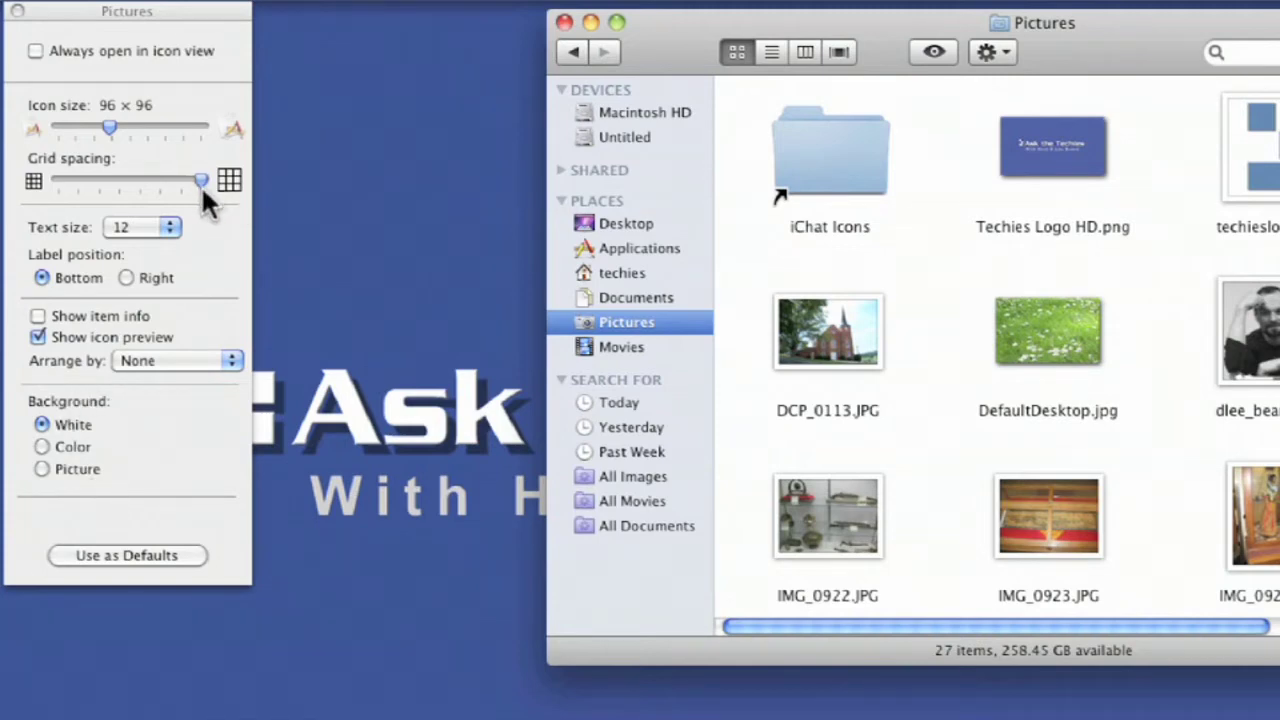
drag(200, 182, 121, 188)
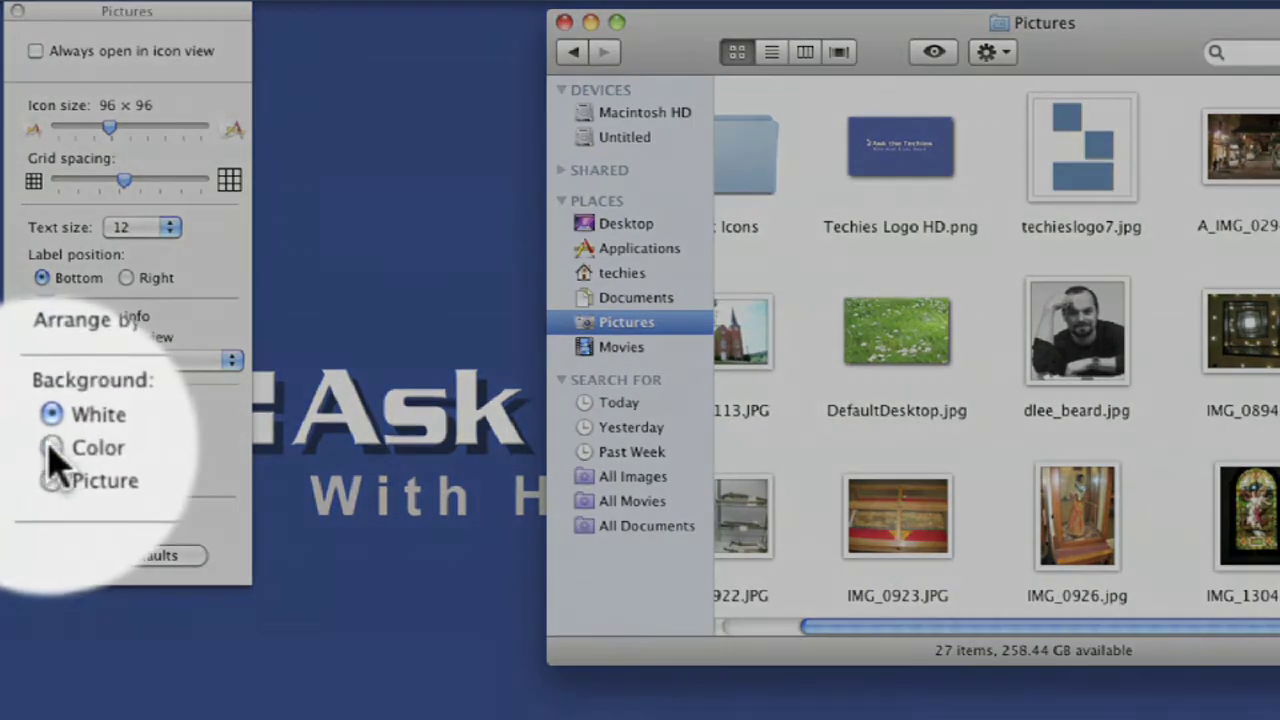
Give the Pictures folder a color background, picking a blue-violet and darkening it to deep navy.
click(42, 447)
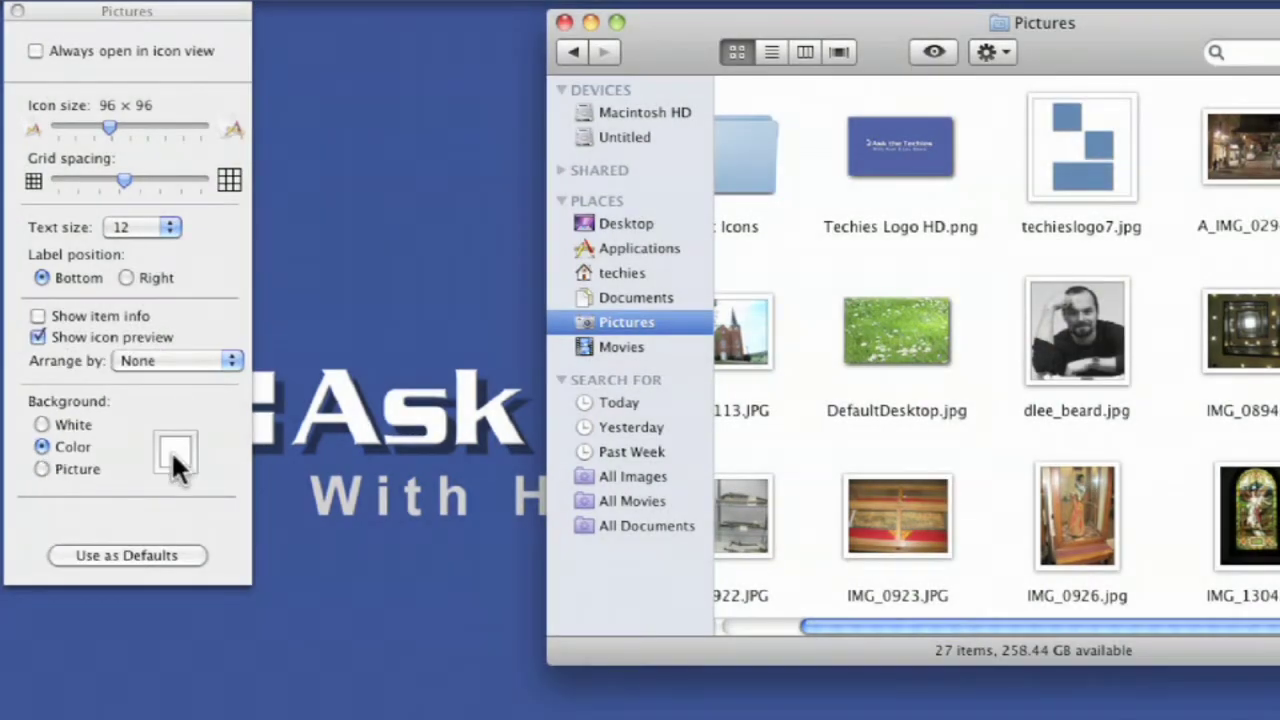
click(174, 450)
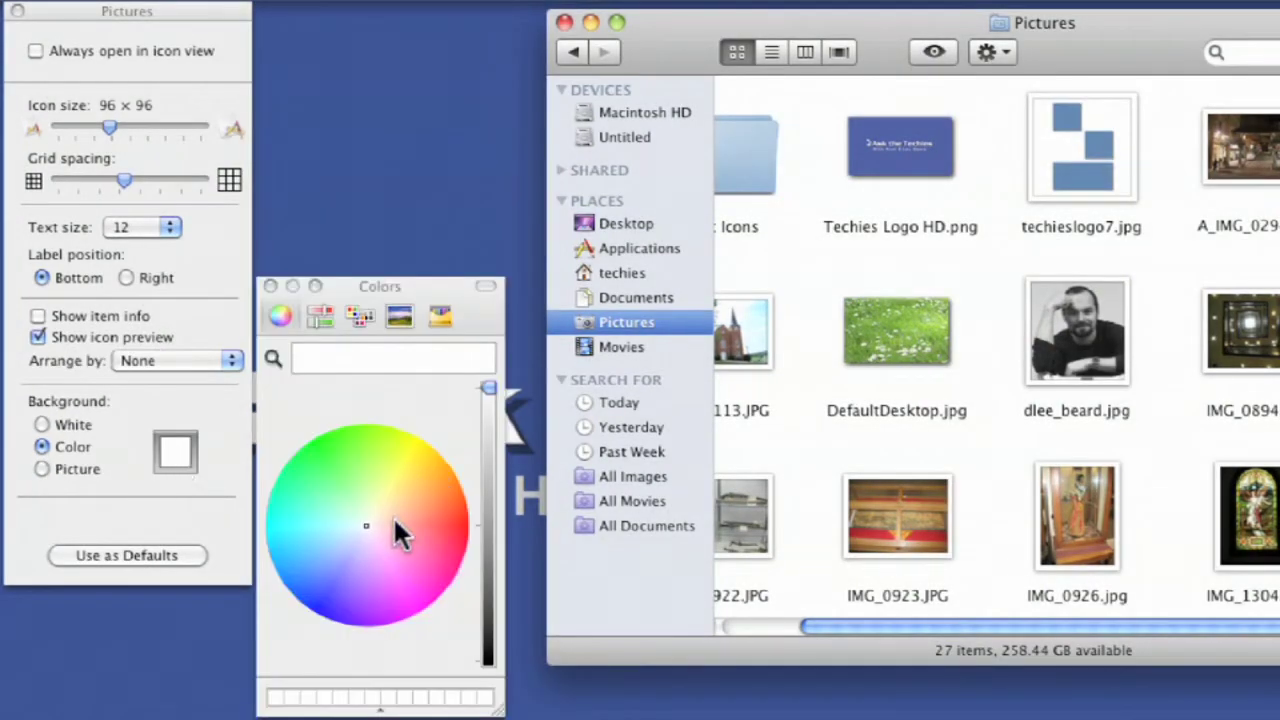
click(327, 607)
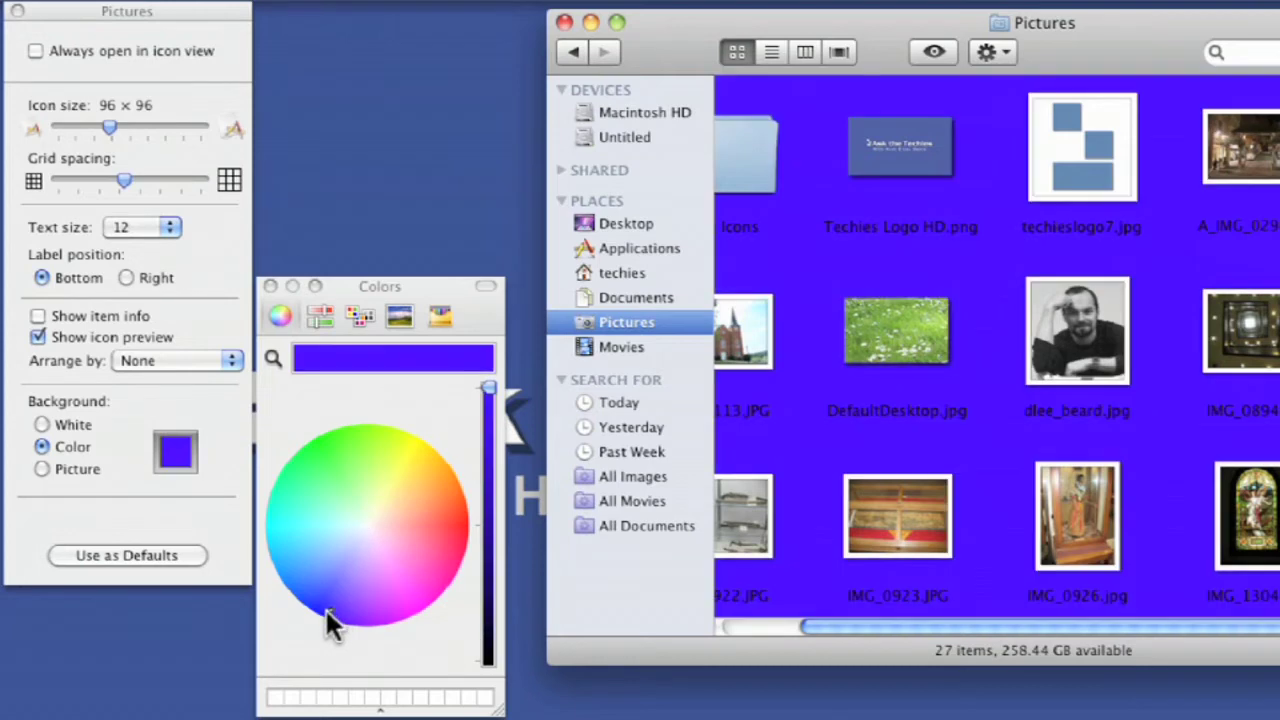
drag(487, 392, 476, 607)
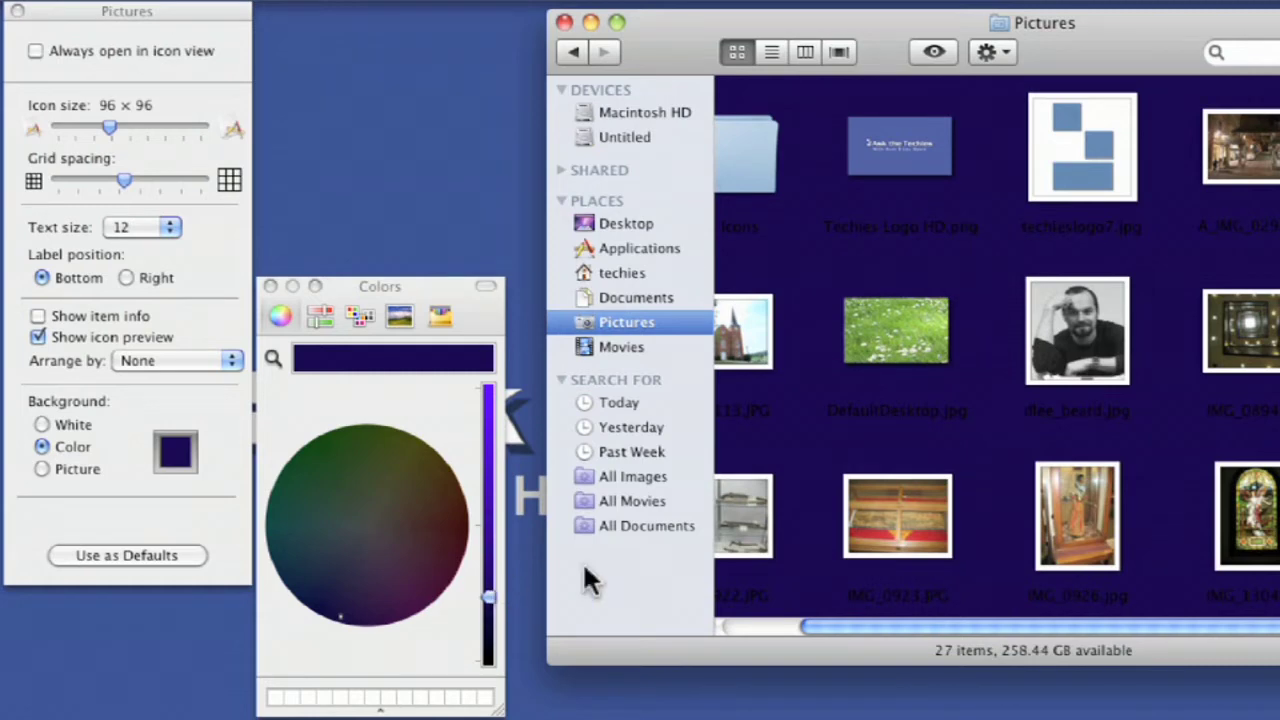
Brighten the Pictures folder's background, change it to a light yellow, and close the color picker.
drag(488, 597, 494, 400)
click(405, 478)
click(405, 481)
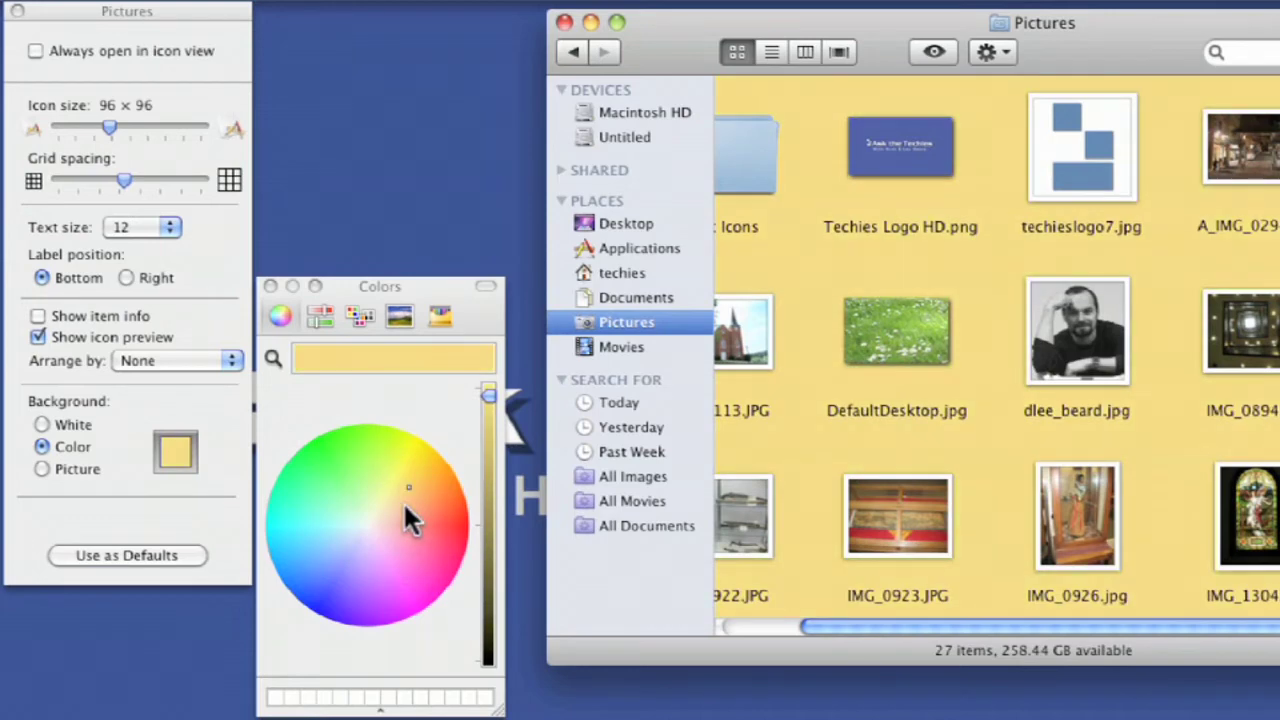
click(269, 287)
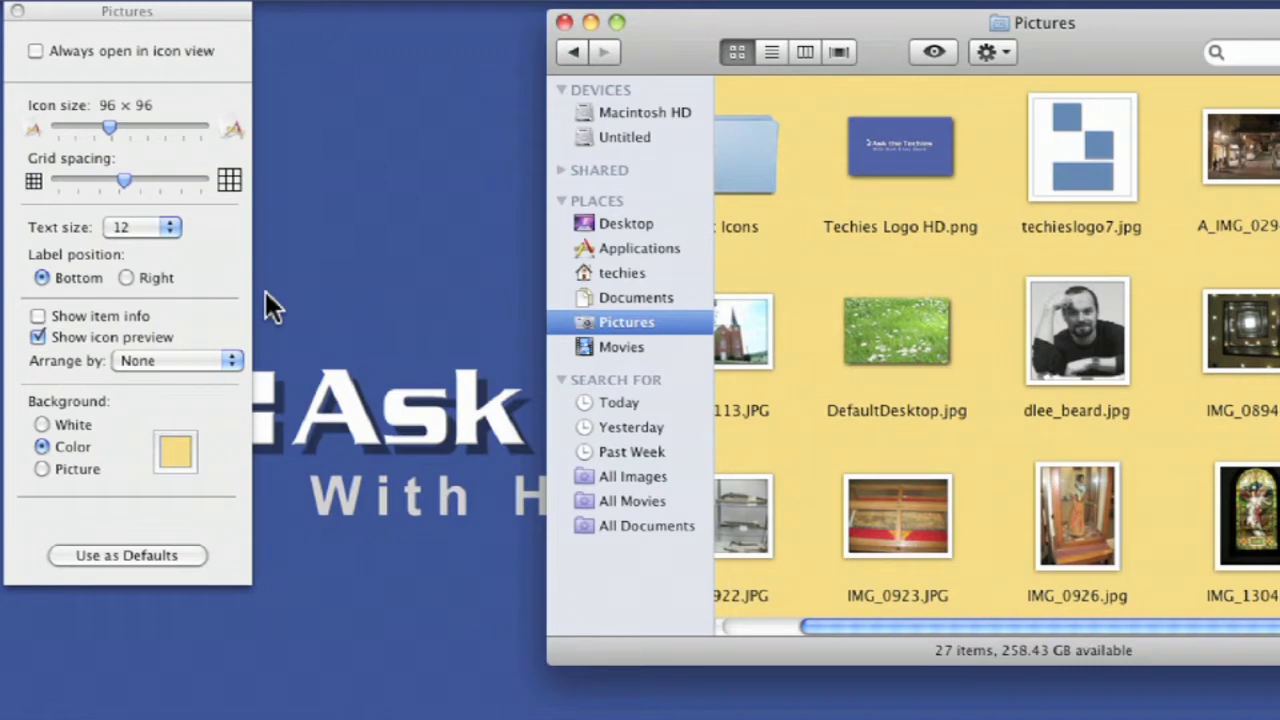
Switch the Pictures folder's background to a picture and use DefaultDesktop.jpg for it.
click(634, 300)
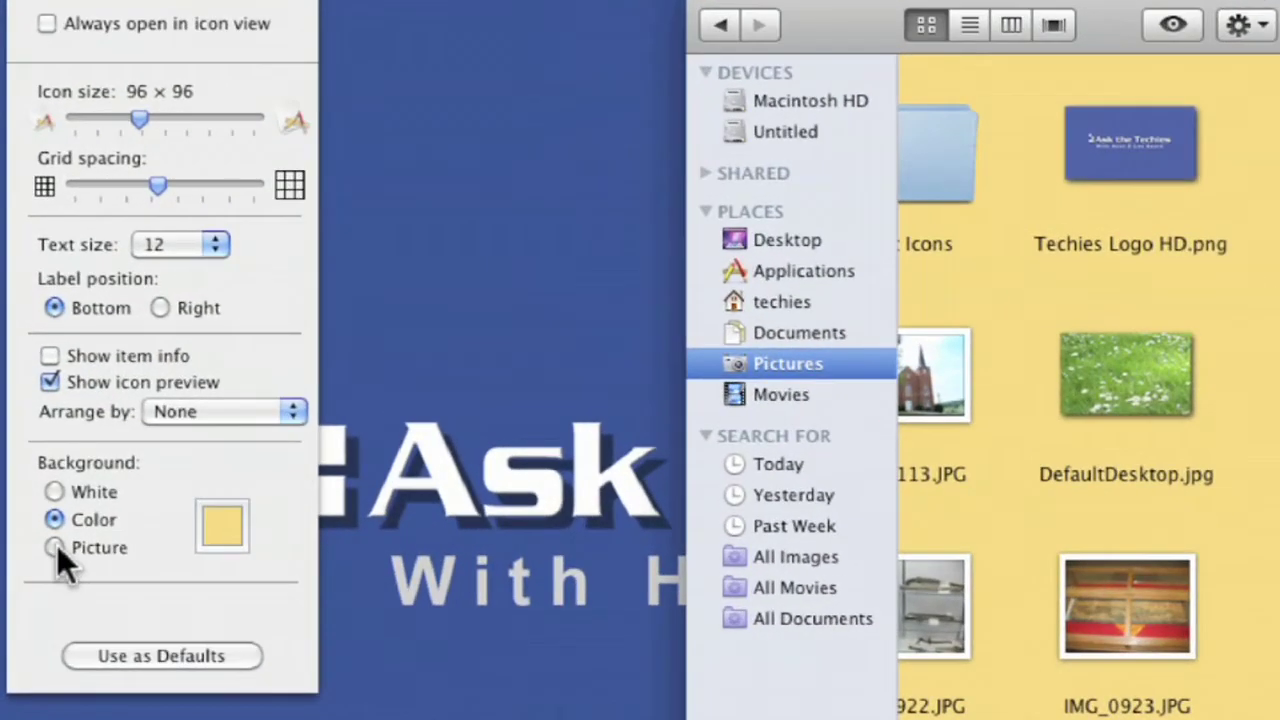
click(51, 531)
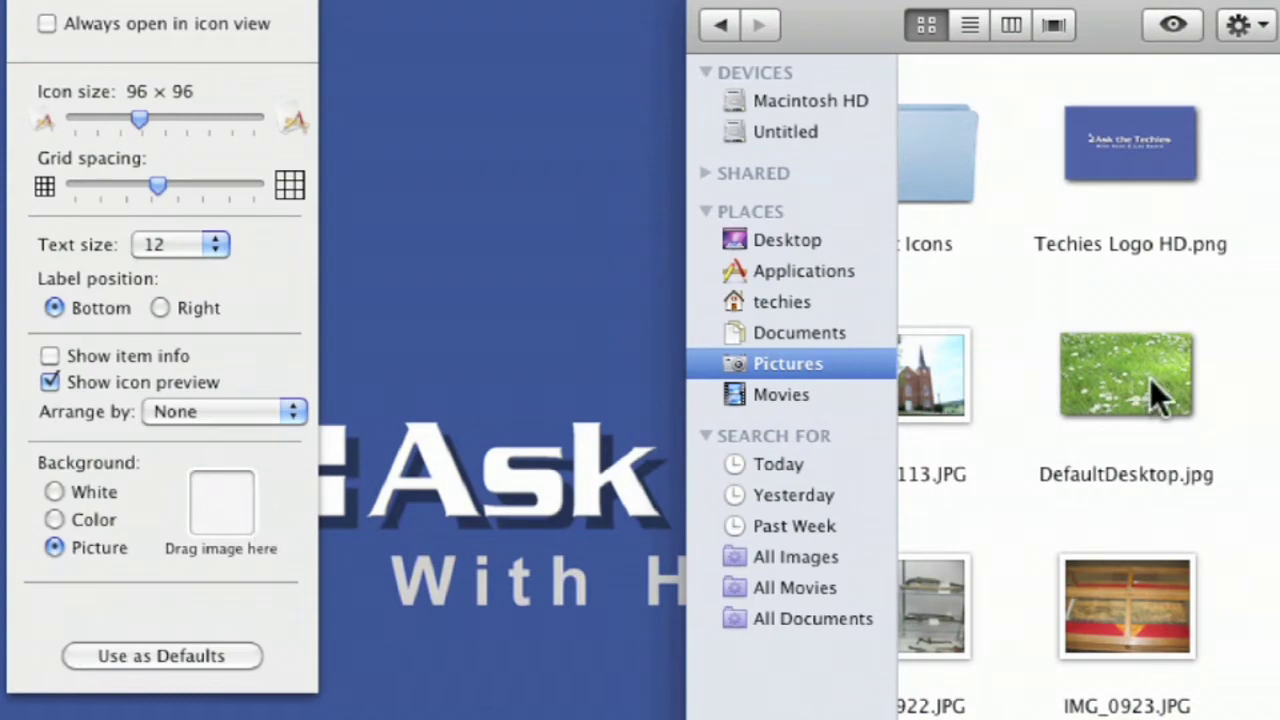
drag(1150, 378, 220, 499)
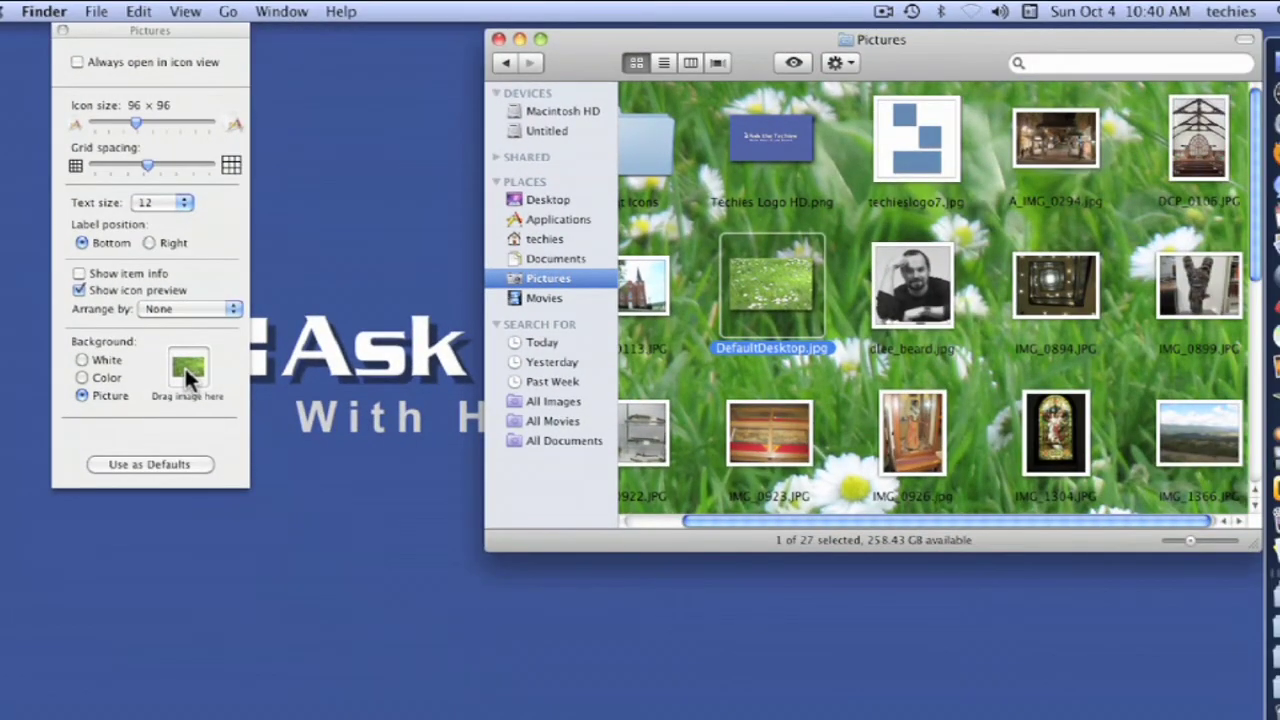
Move and enlarge the Pictures window, and compare its background with that of the Documents folder.
drag(969, 44, 841, 36)
drag(1133, 531, 1228, 680)
click(418, 252)
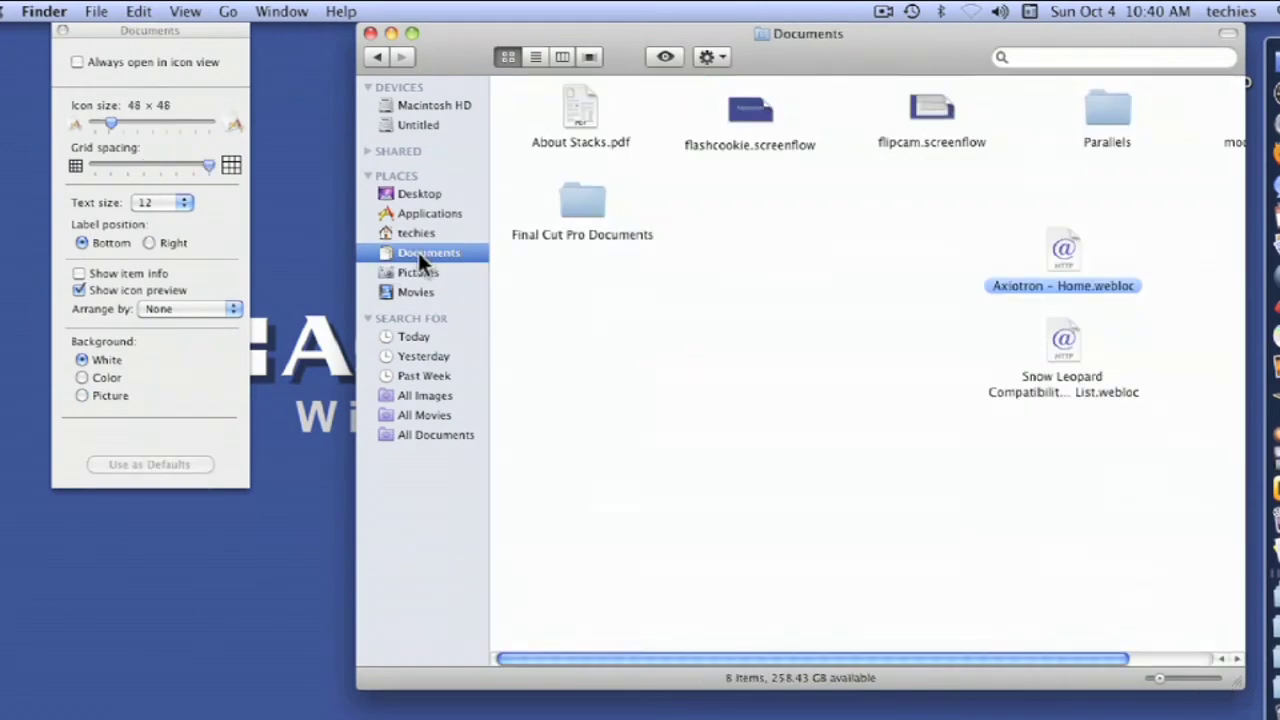
click(412, 274)
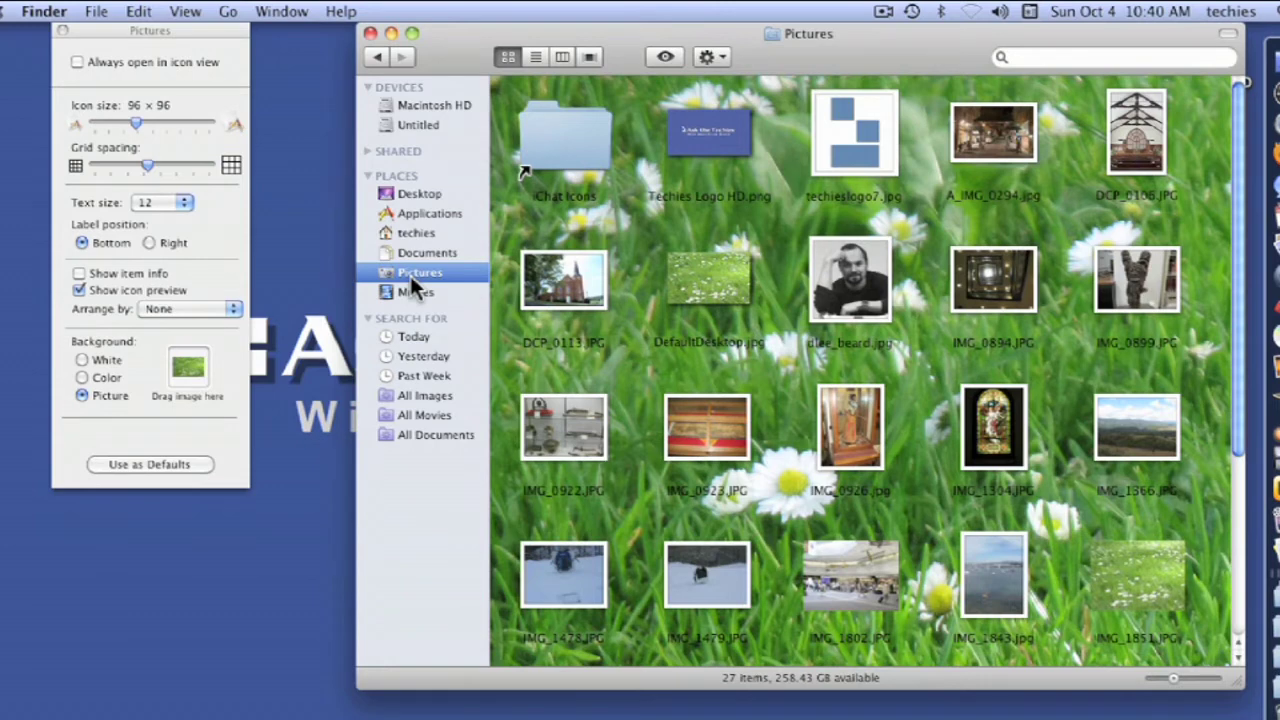
Use Techies Logo HD.png as the Pictures folder's background, and move and enlarge the window to reveal more of it.
drag(695, 185, 183, 385)
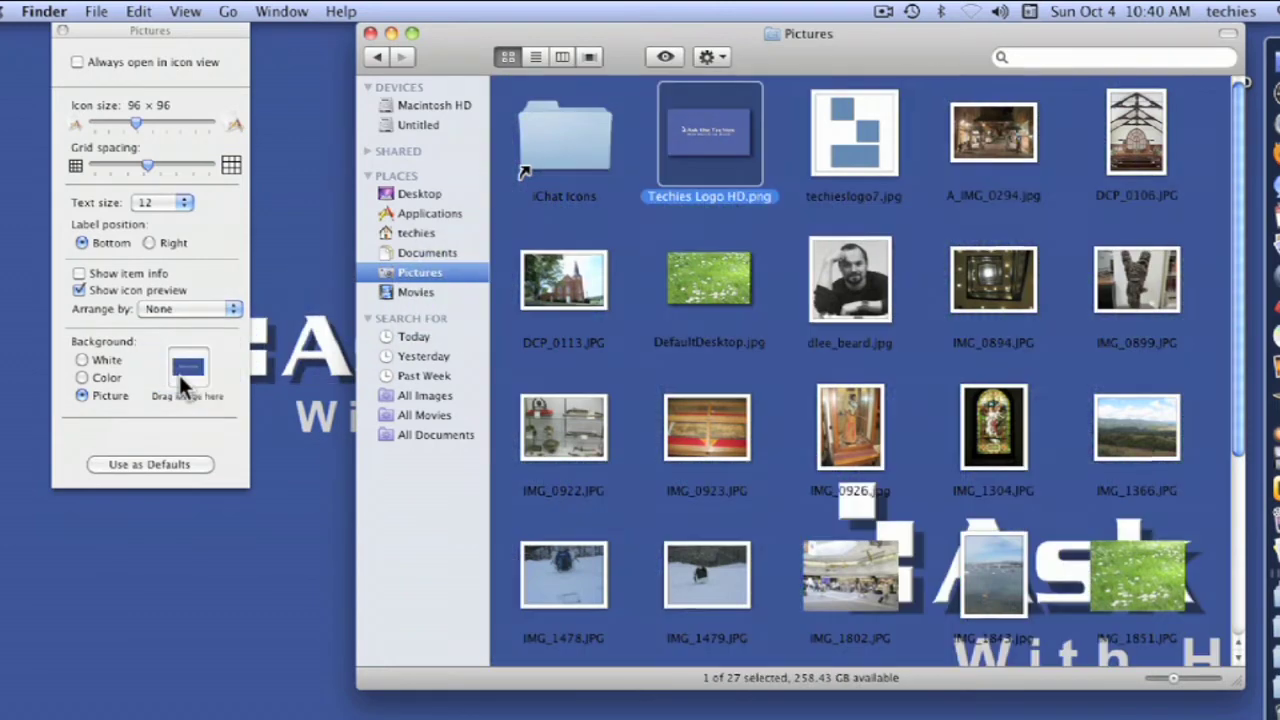
drag(1240, 686, 1250, 719)
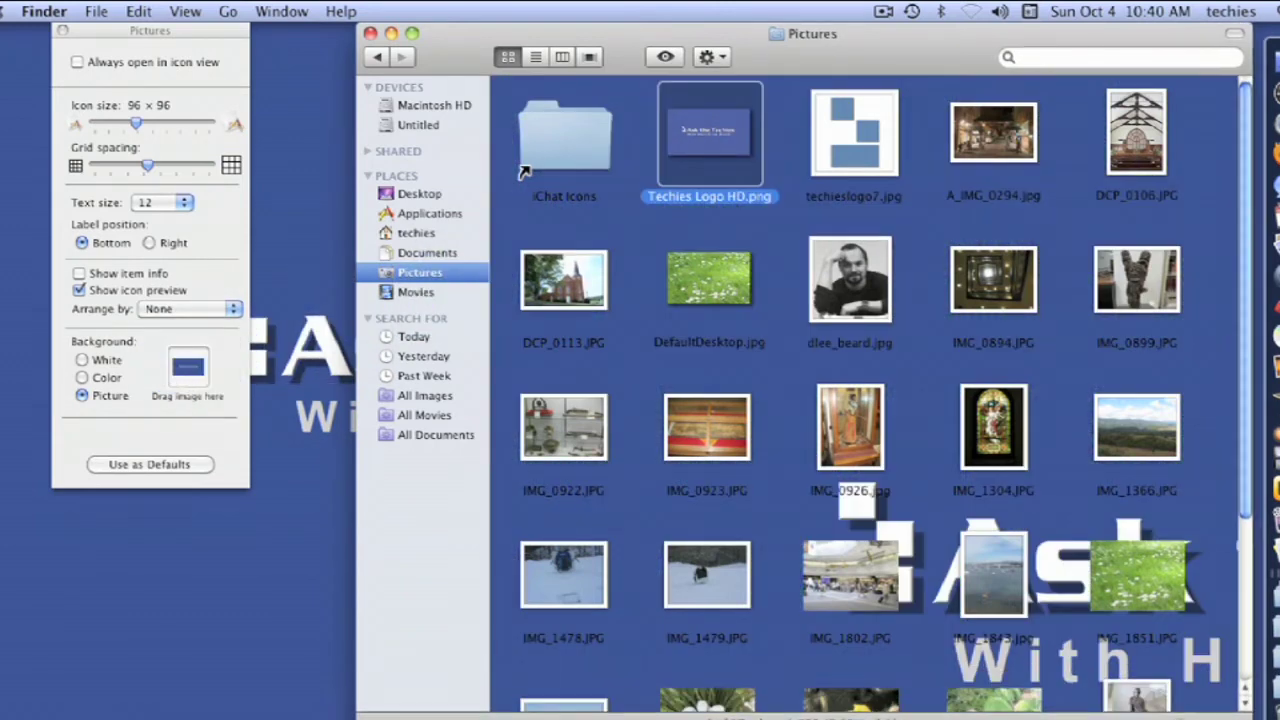
drag(920, 61, 770, 61)
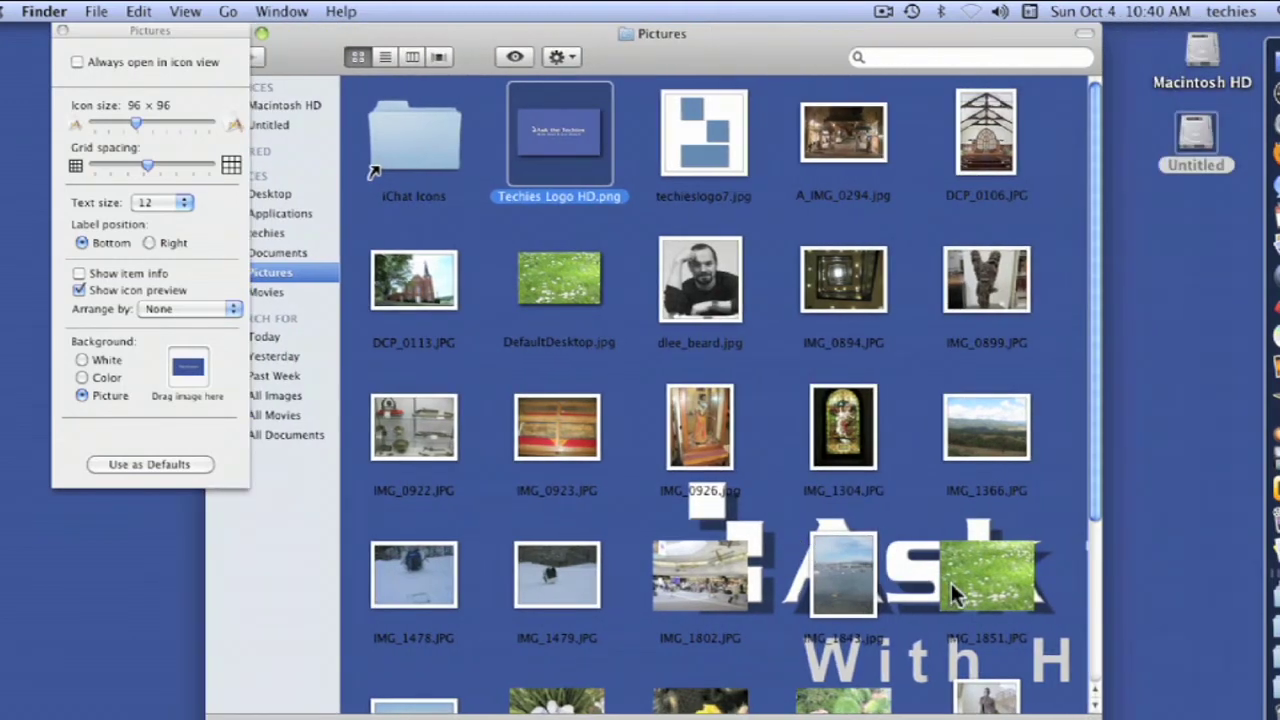
drag(1095, 712, 1232, 712)
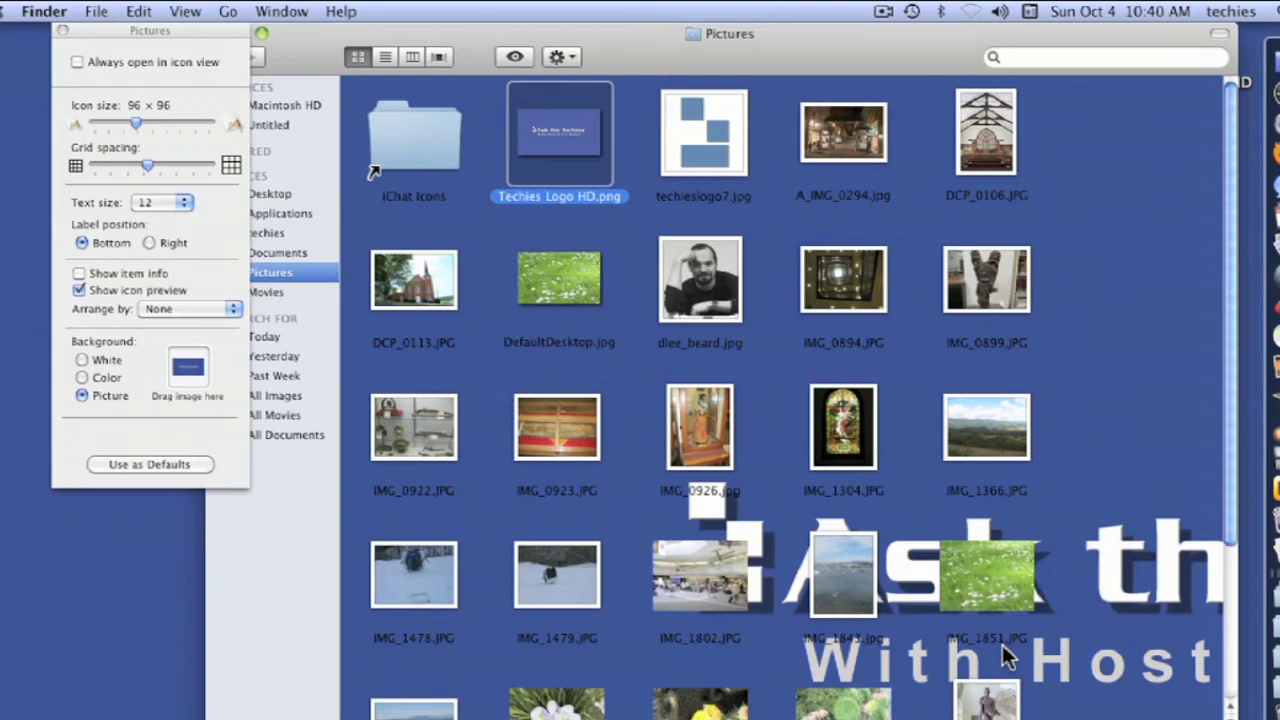
Replace the Pictures folder's background picture with the white flower photo.
drag(572, 710, 184, 368)
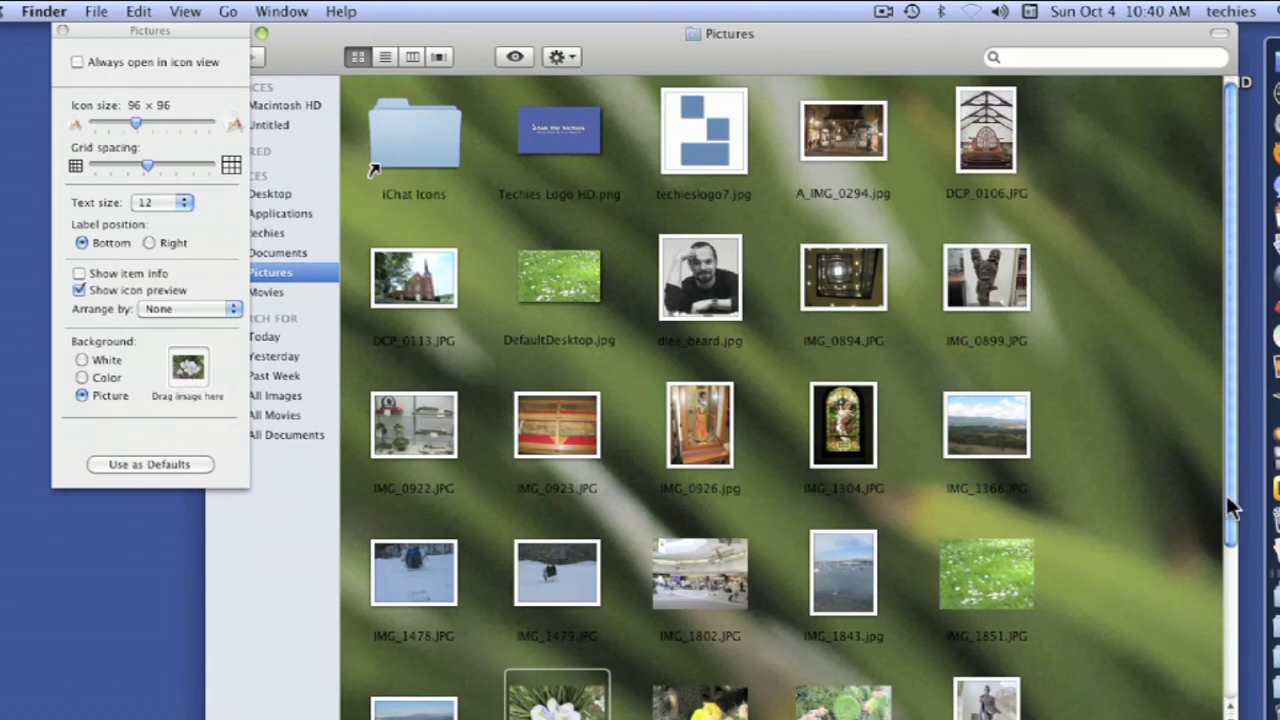
drag(1232, 505, 1231, 447)
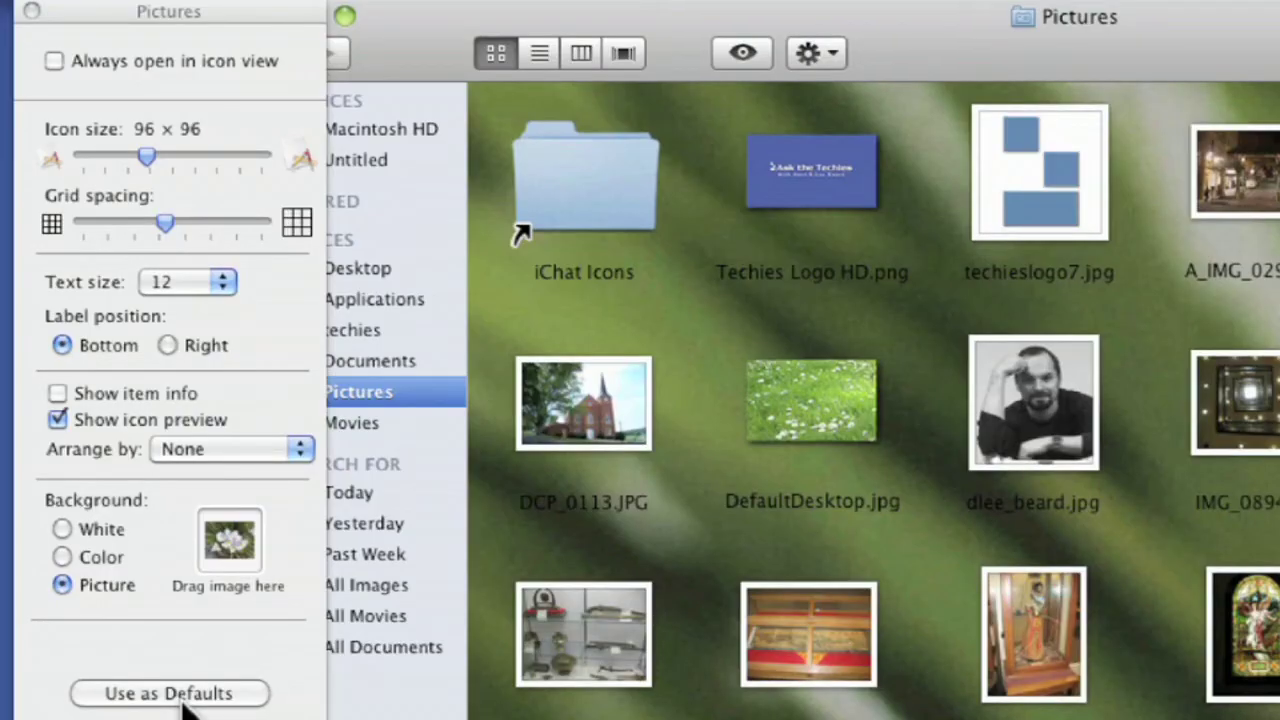
Turn on item info for the Pictures folder, set its background to white, and dismiss the view options.
click(57, 393)
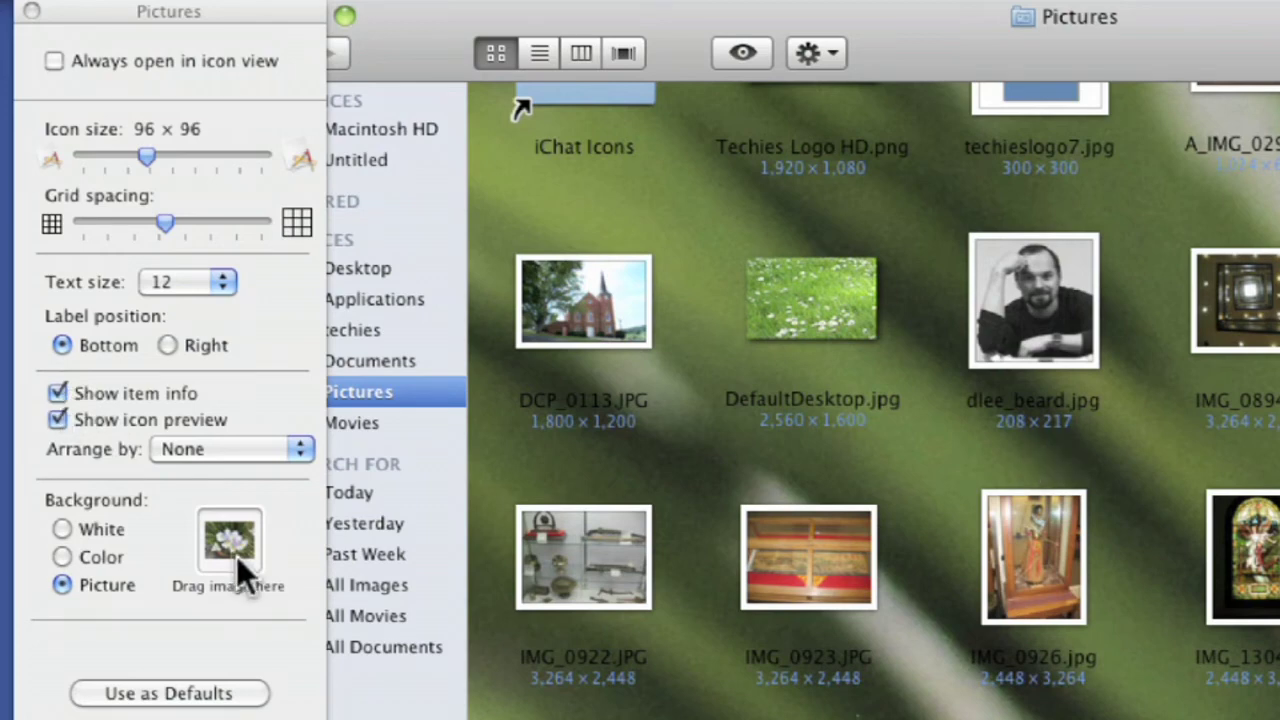
click(60, 557)
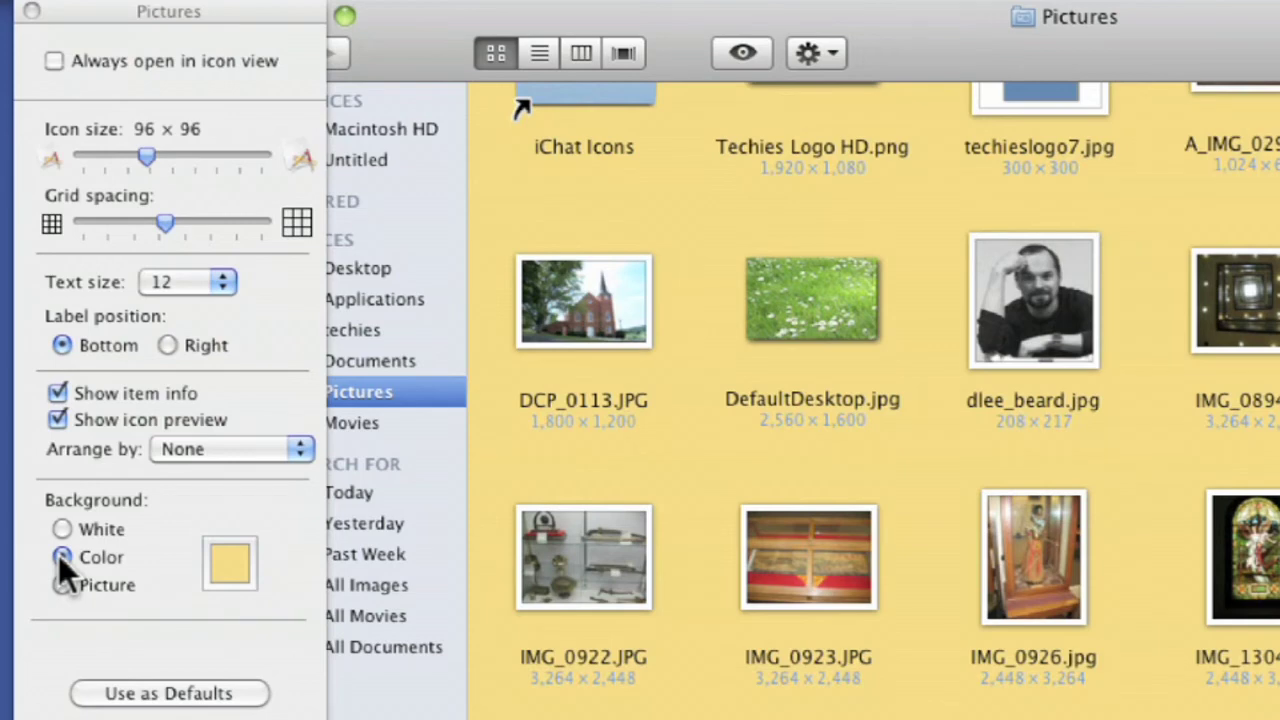
click(62, 529)
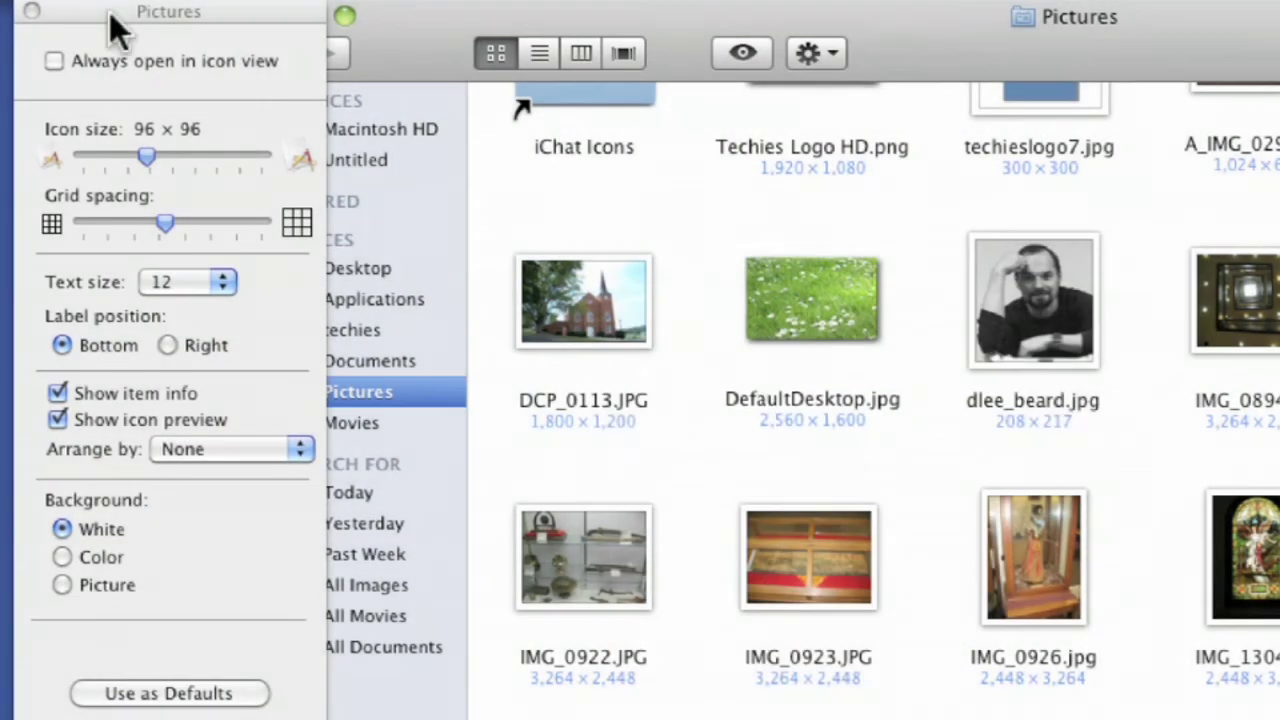
drag(323, 20, 0, 26)
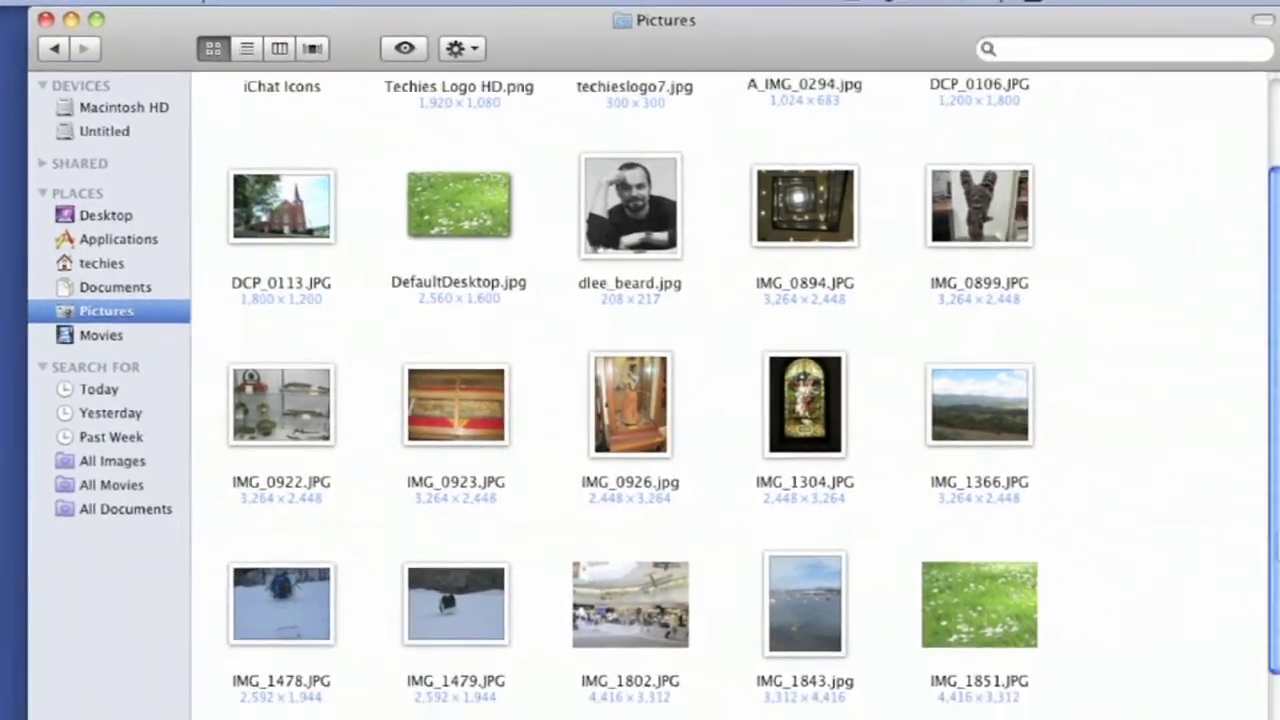
scroll(1275, 589, down, 3)
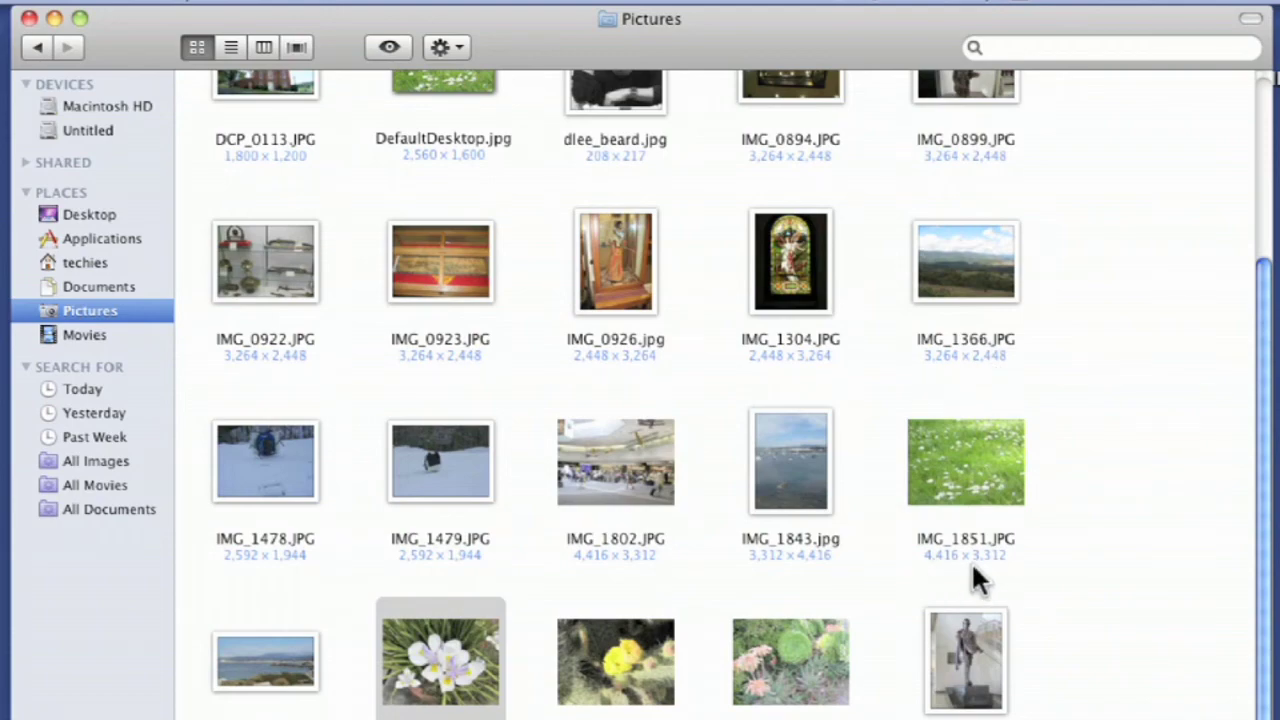
Reopen the view options, turn on item info for the Movies folder, and close the options.
key(super+j)
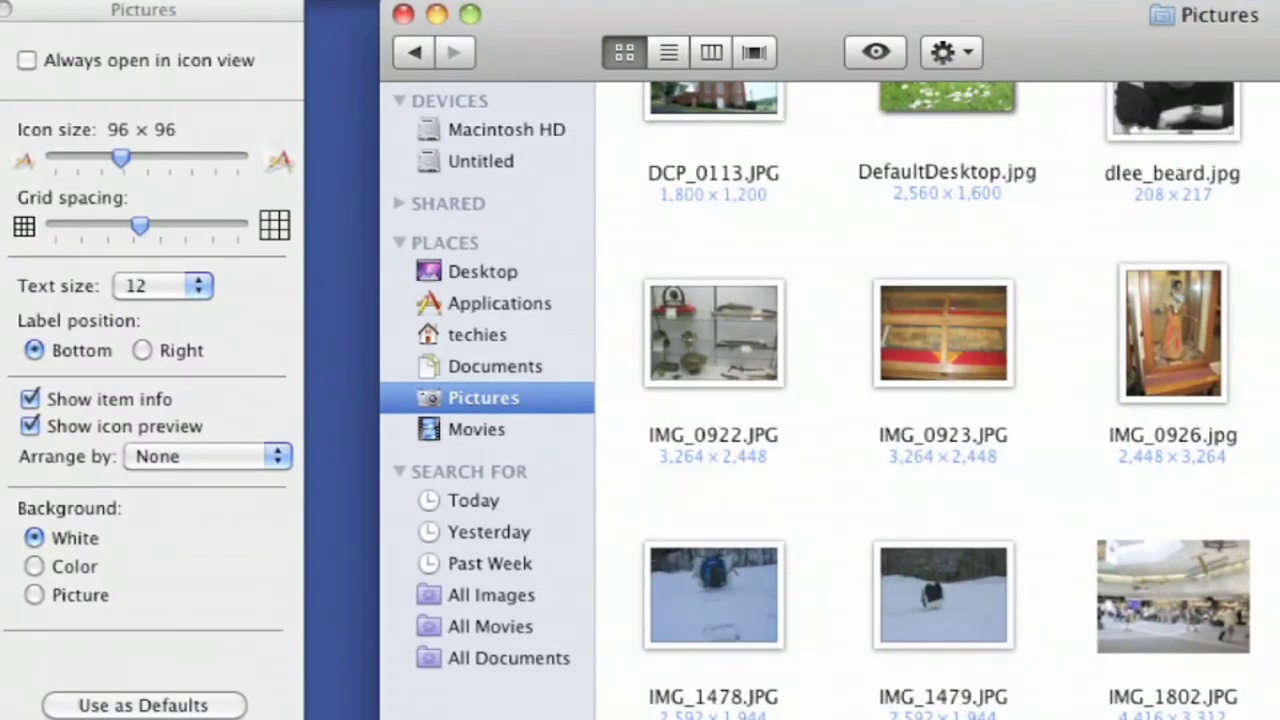
click(470, 429)
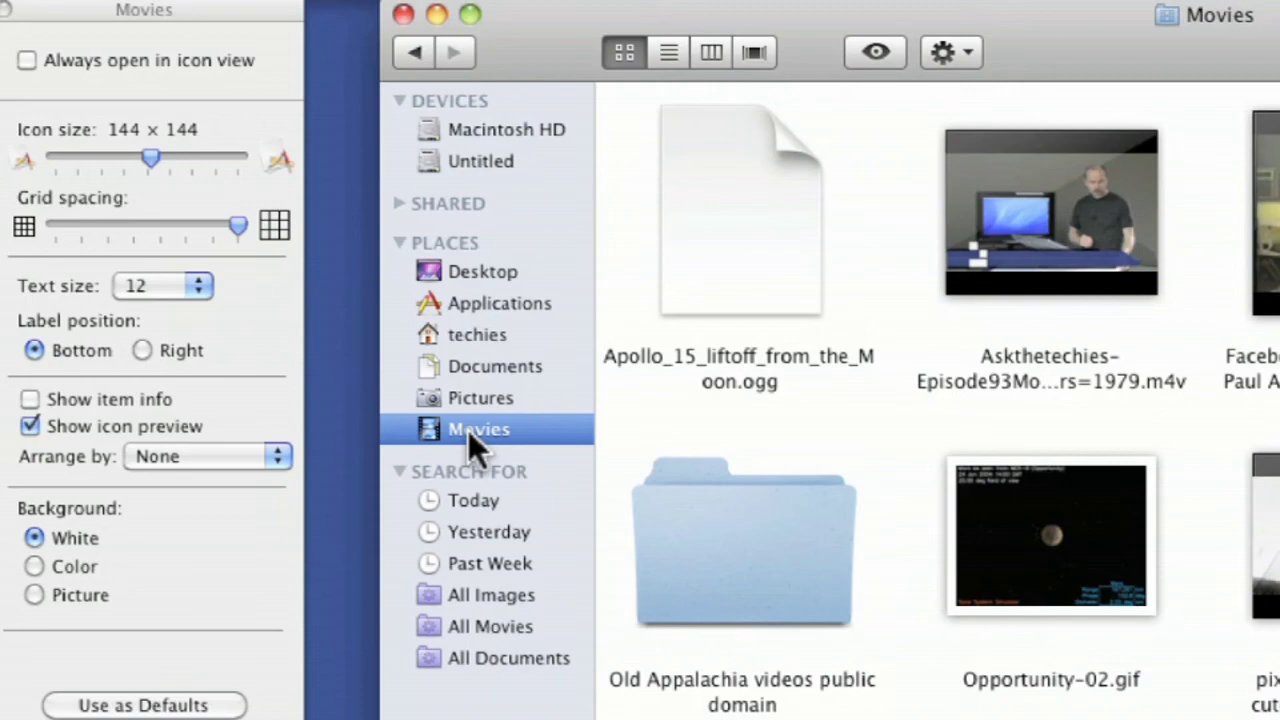
click(31, 397)
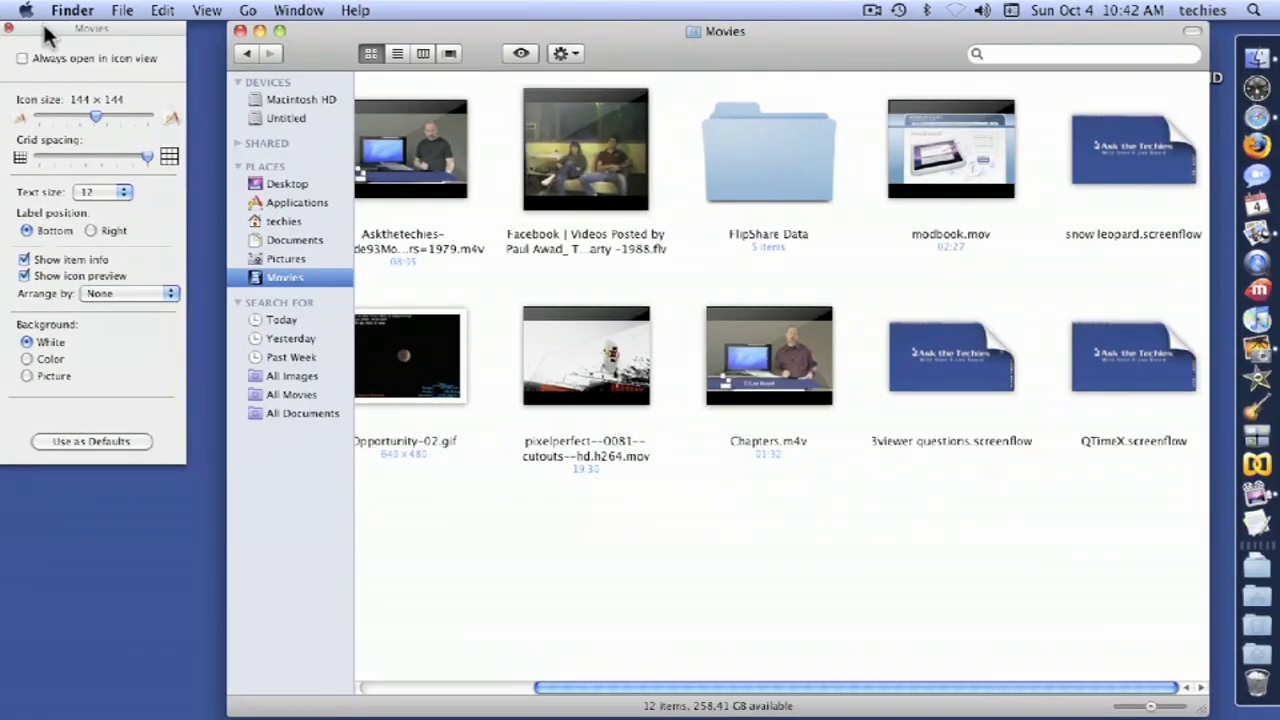
click(9, 31)
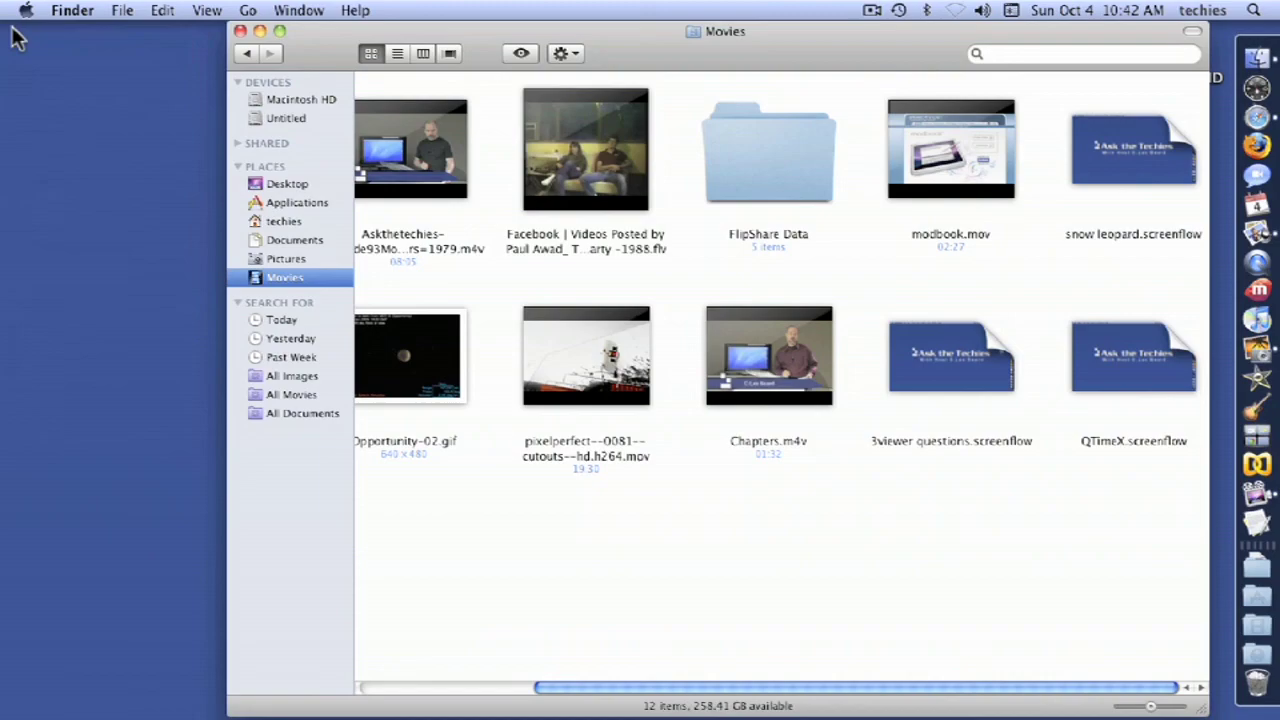